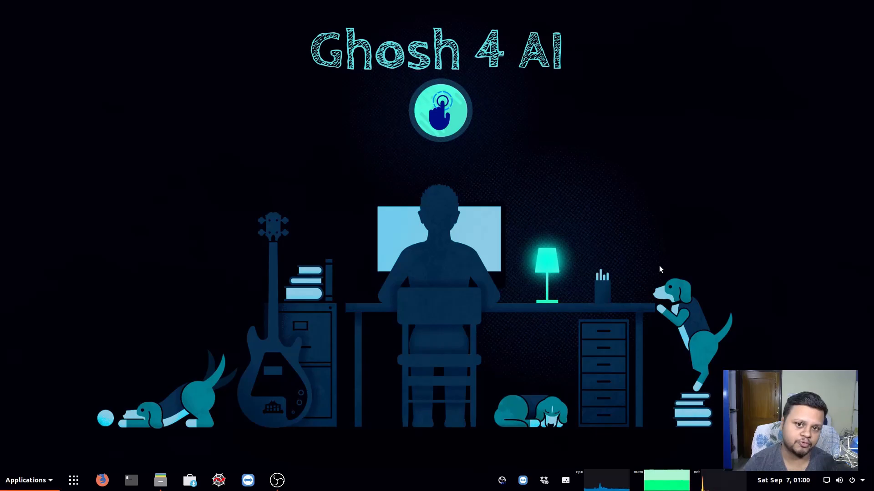
Search 'python imaging library' in Firefox and open the Pillow project page on PyPI
click(104, 479)
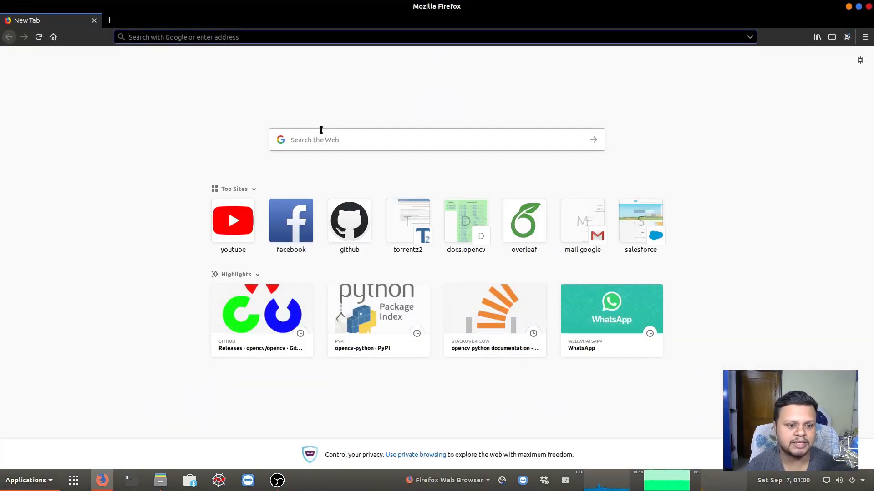
text(Python )
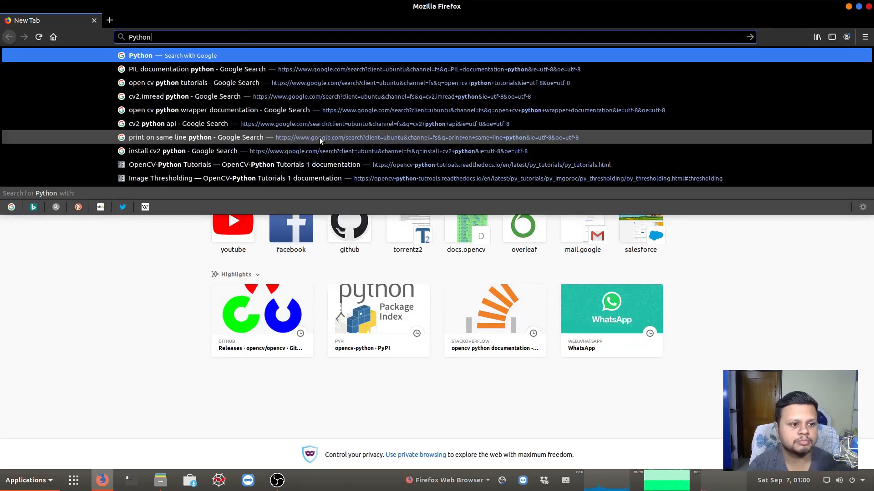
text(imaging li)
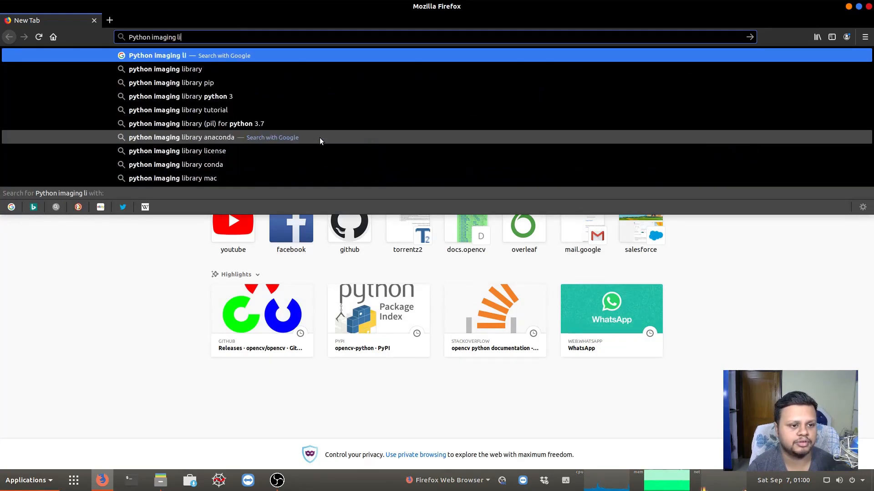
text(b)
key(Down)
key(Return)
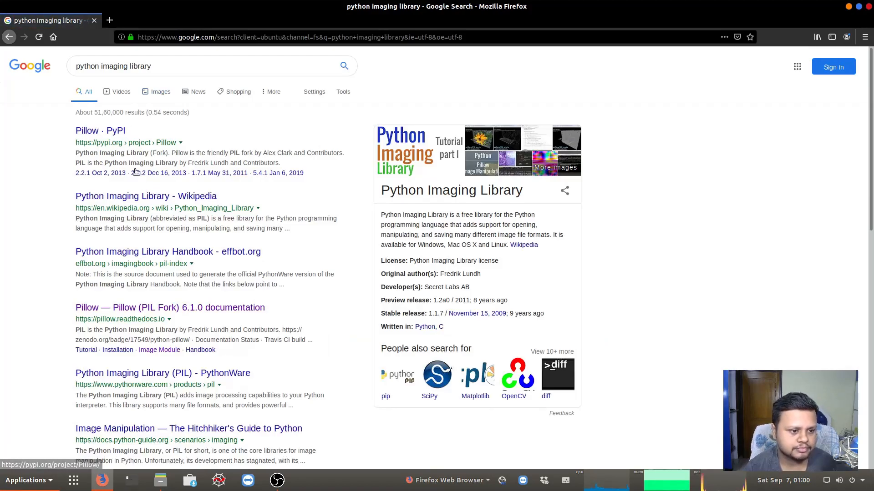
click(119, 131)
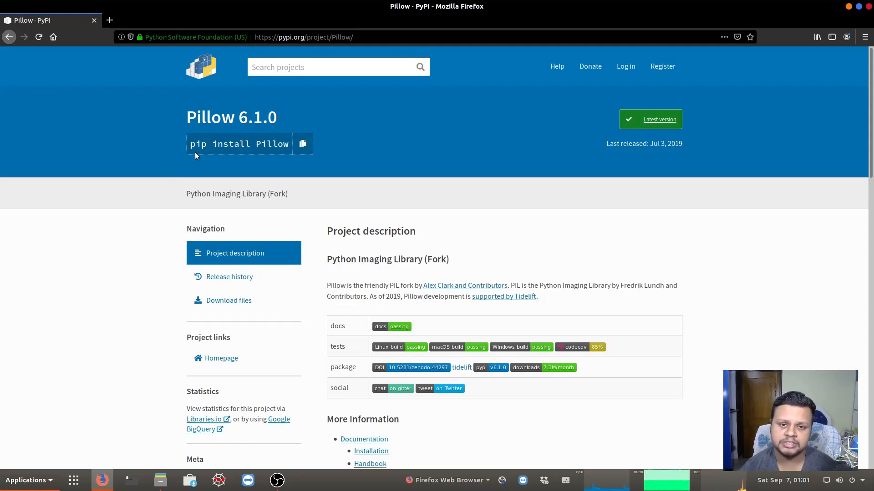
scroll(250, 157, down, 3)
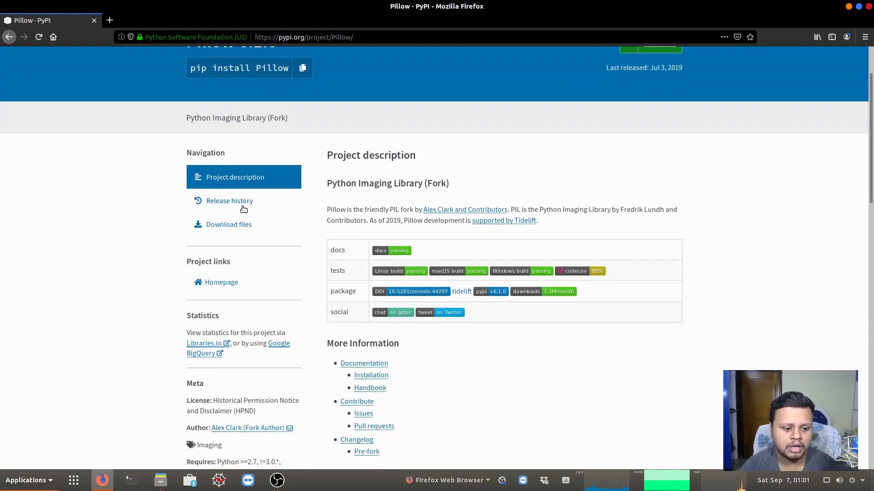
scroll(227, 233, down, 3)
scroll(228, 233, up, 3)
scroll(228, 233, down, 3)
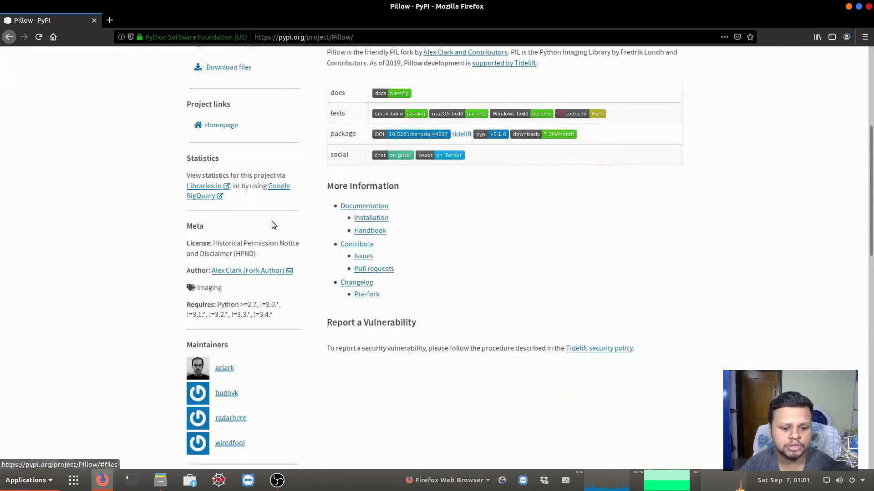
View the Image module's Image.open("bride.jpg") example in Pillow docs, then return to Spyder
click(375, 209)
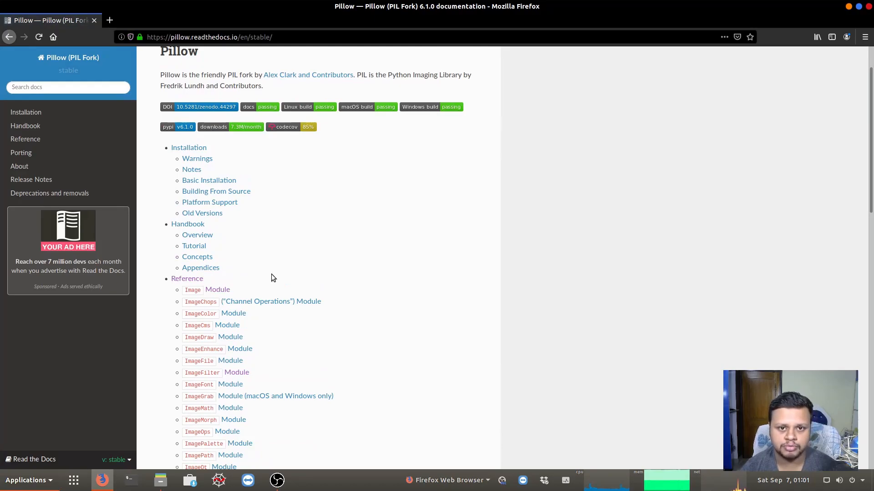
scroll(271, 274, down, 3)
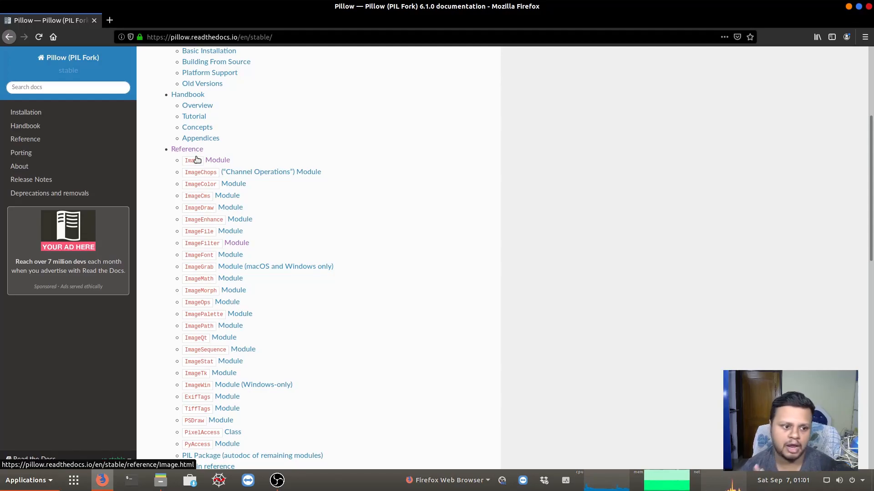
click(193, 160)
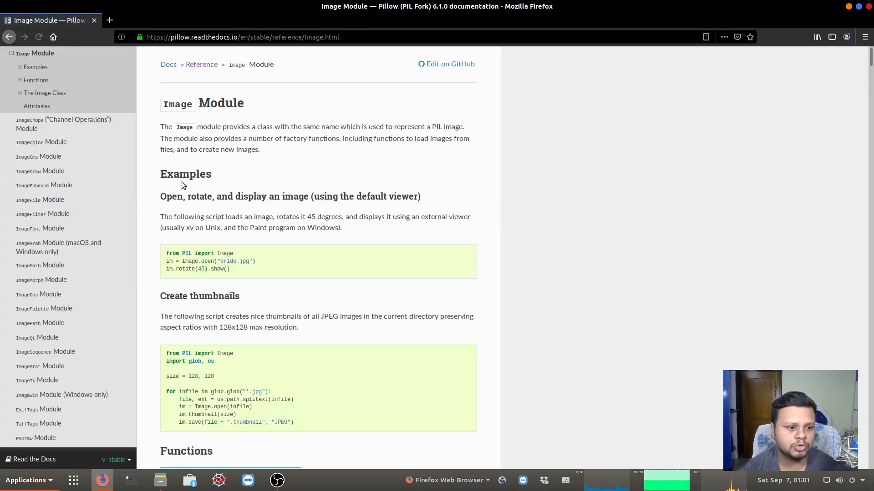
drag(256, 261, 184, 261)
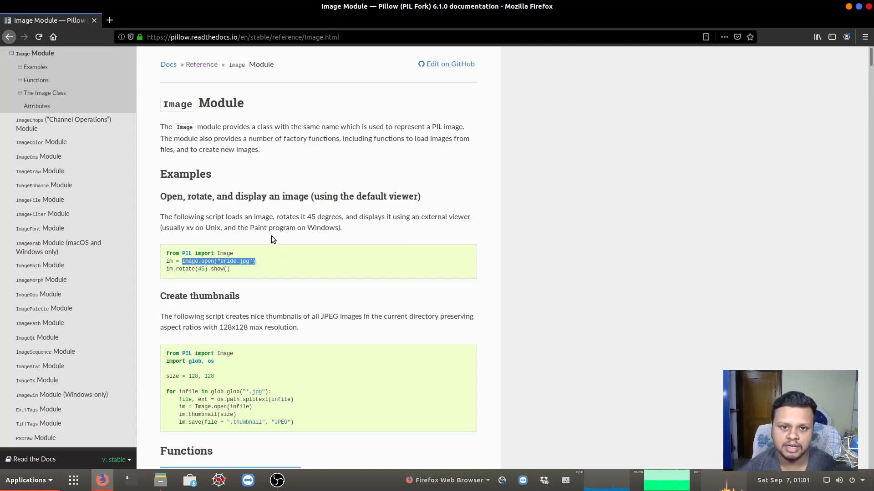
click(846, 8)
click(219, 481)
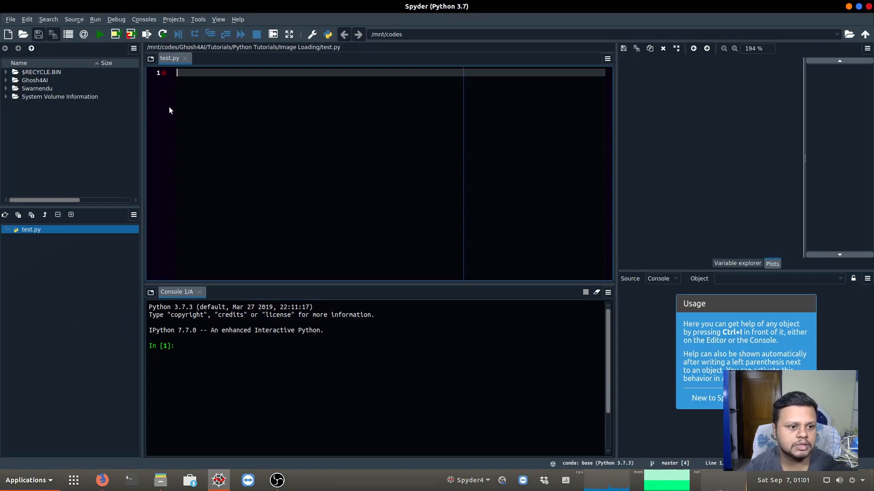
Navigate Ghosh4AI > Tutorials > Python Tutorials > Image Loading in the file browser
double_click(34, 80)
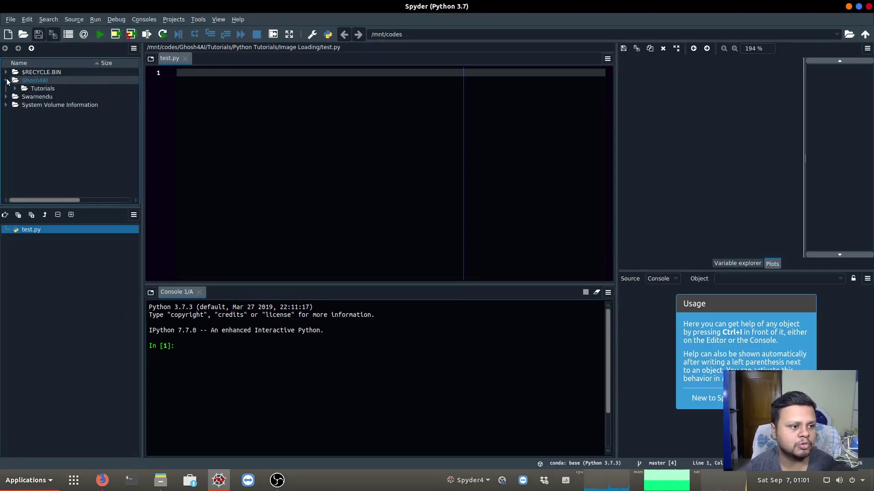
double_click(27, 88)
double_click(31, 81)
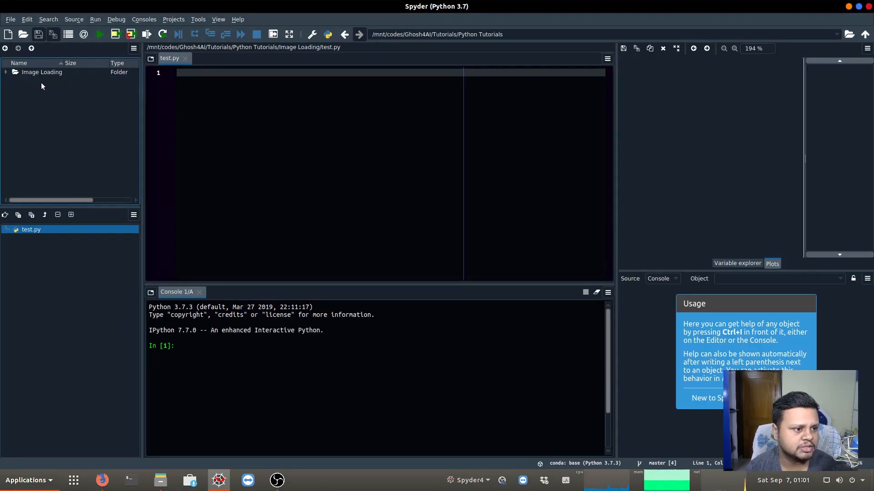
double_click(37, 73)
click(45, 105)
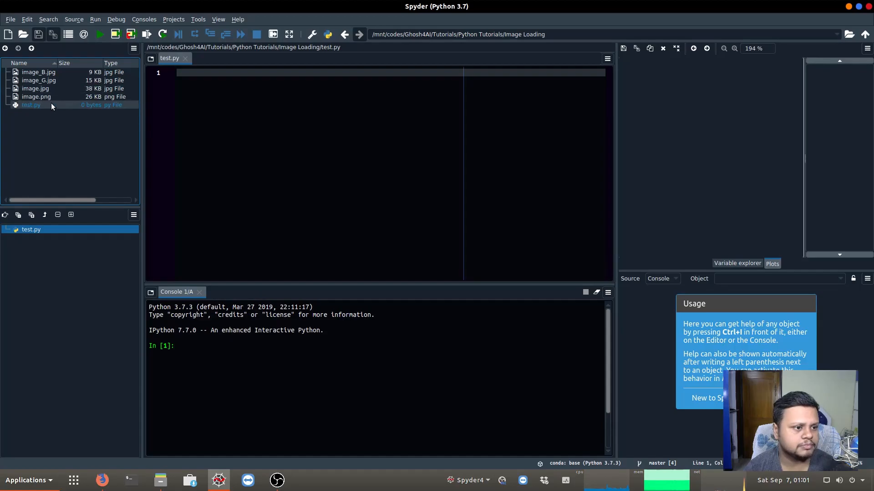
Preview image.jpg in the image viewer and close it
click(41, 90)
double_click(42, 89)
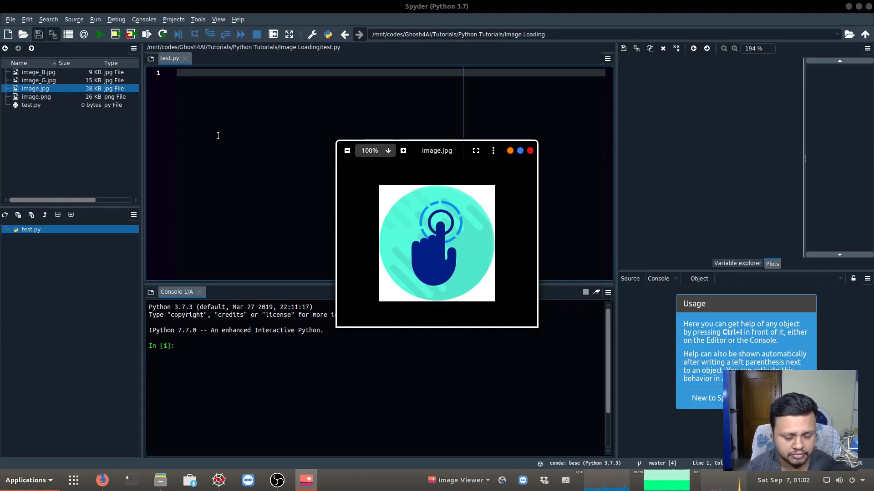
mouse_move(486, 200)
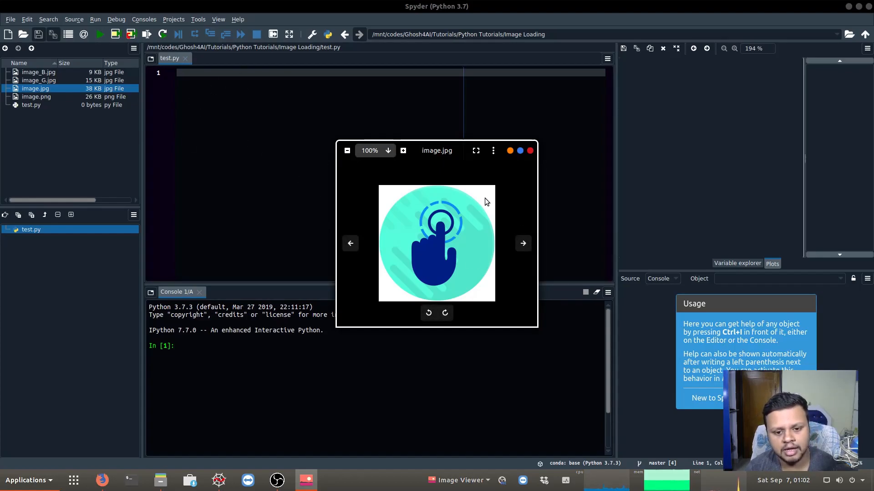
click(530, 150)
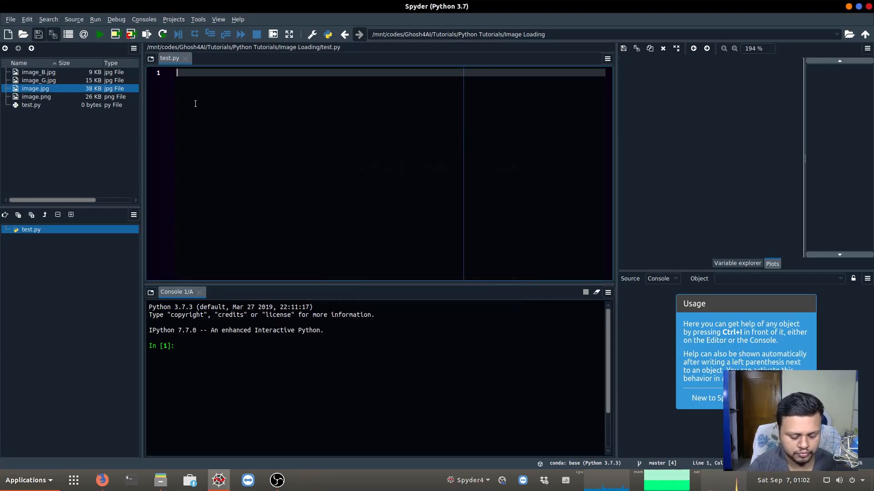
text(from )
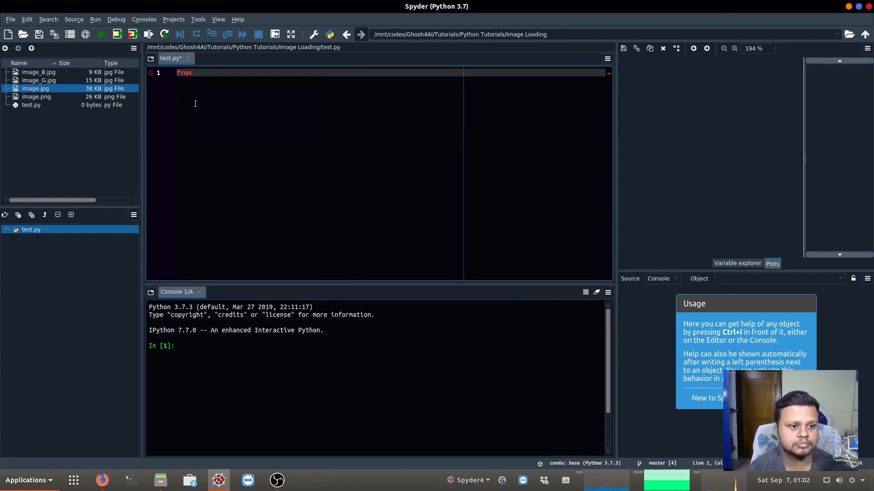
text(PIL i)
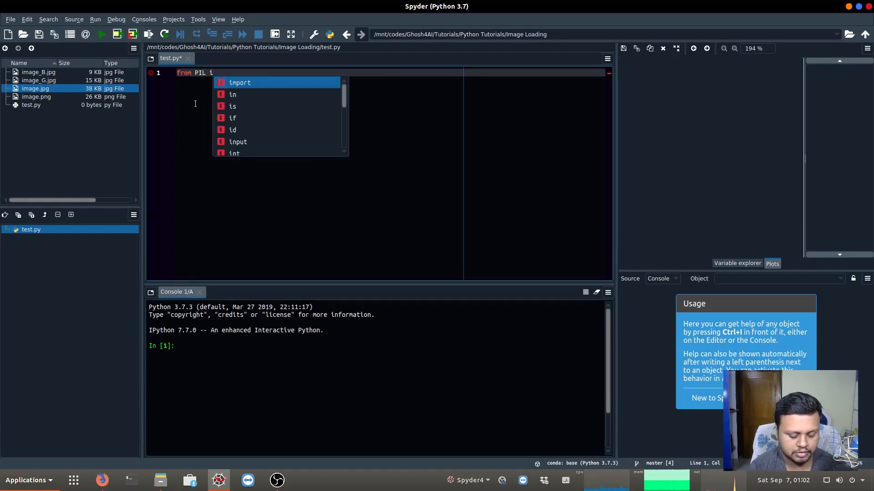
text(mport I)
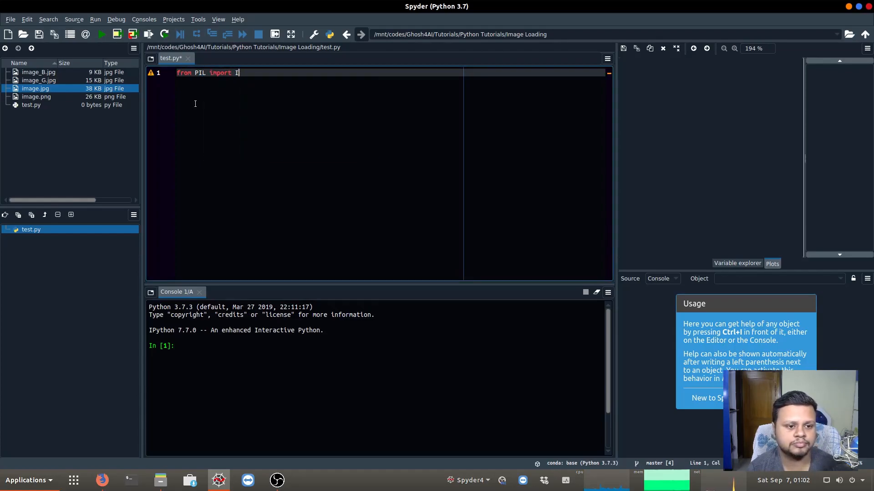
text(mage)
Write the PIL import and img = Image.open("image.jpg") in test.py
key(Return)
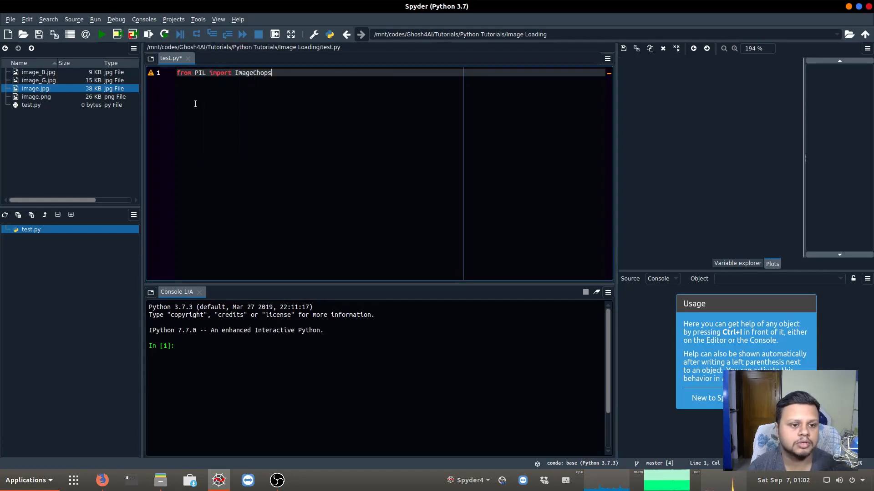
key(Return)
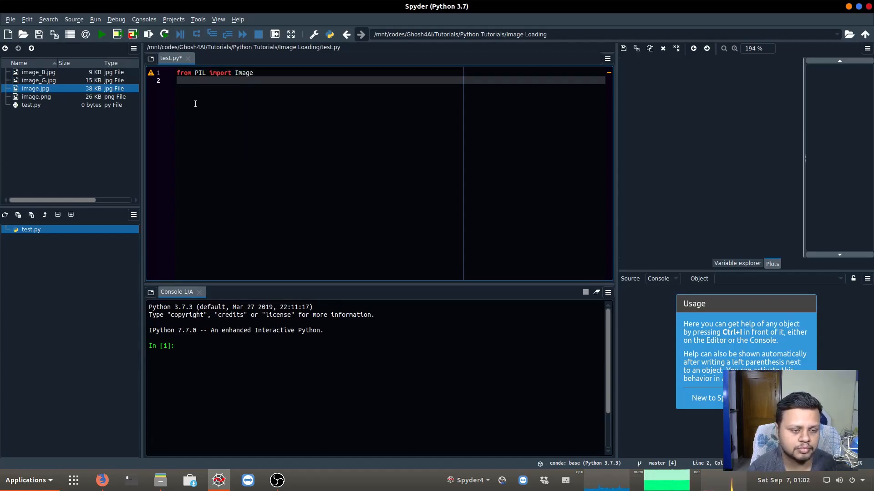
key(Return)
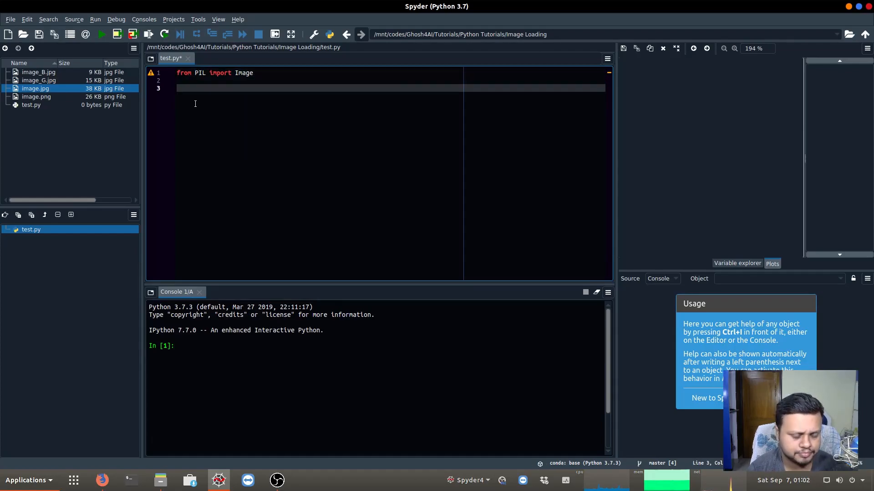
text(img =)
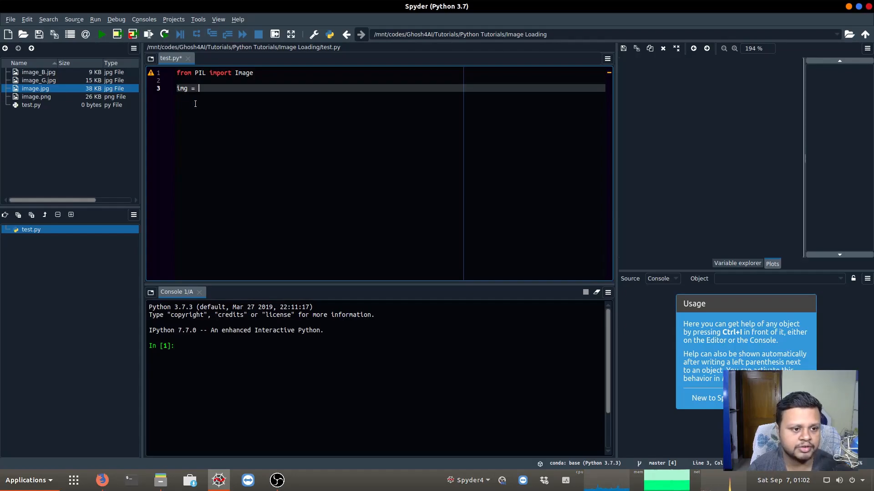
text(Image)
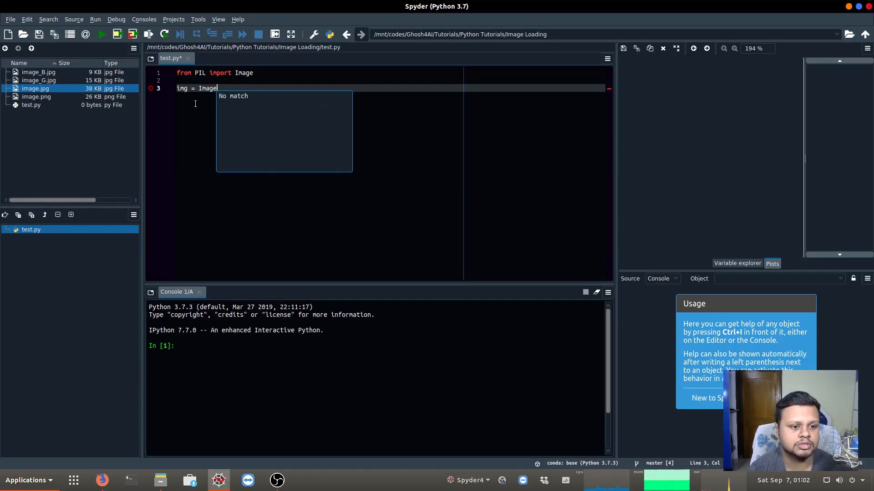
text(.open()
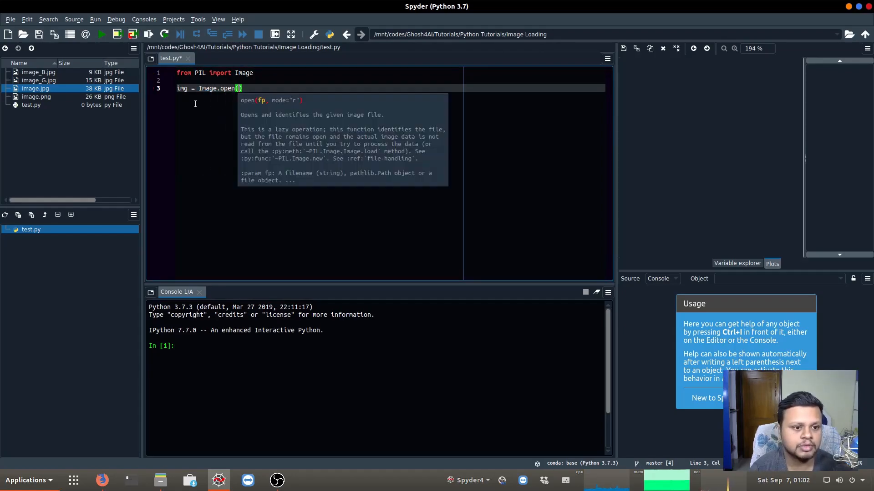
text(")
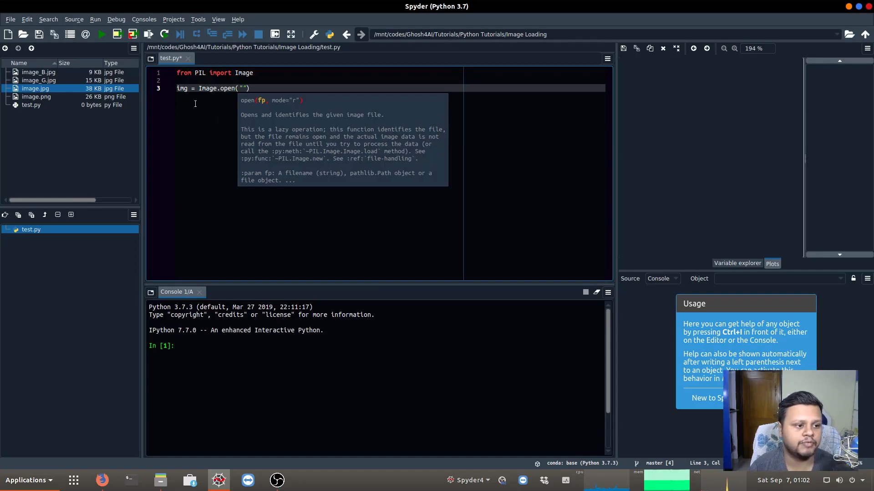
text(imag)
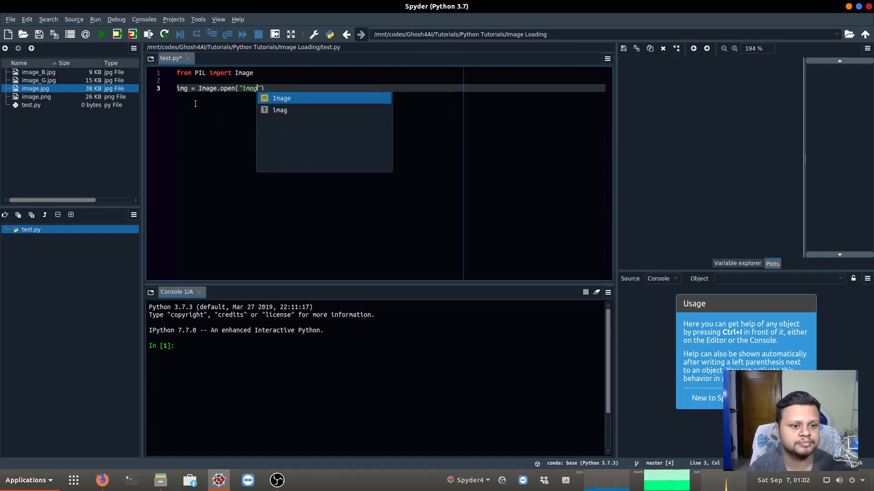
text(e.jpg)
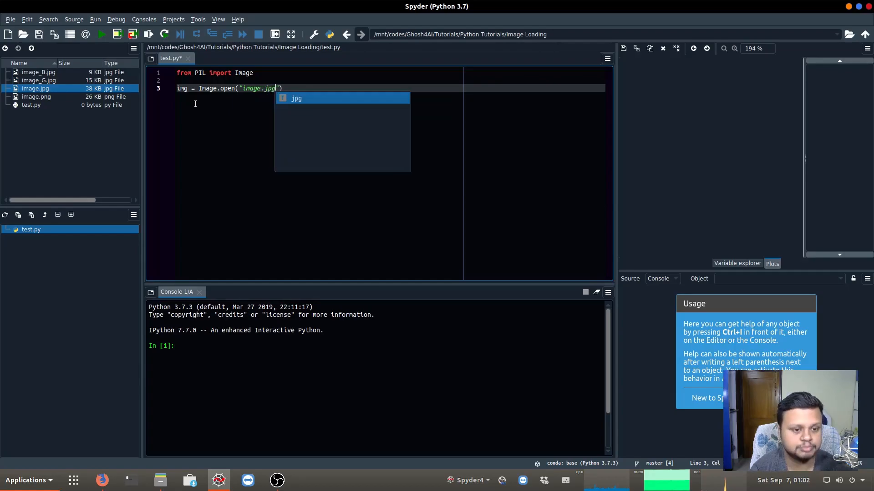
key(End)
key(Return)
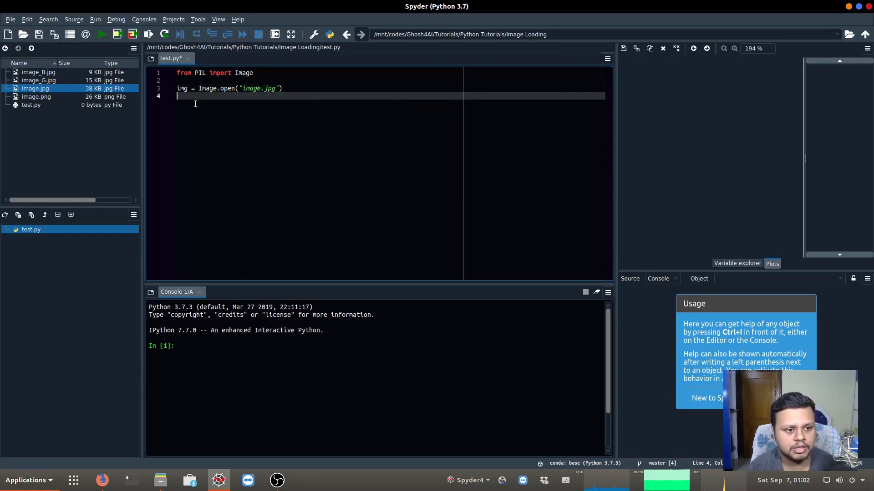
key(Return)
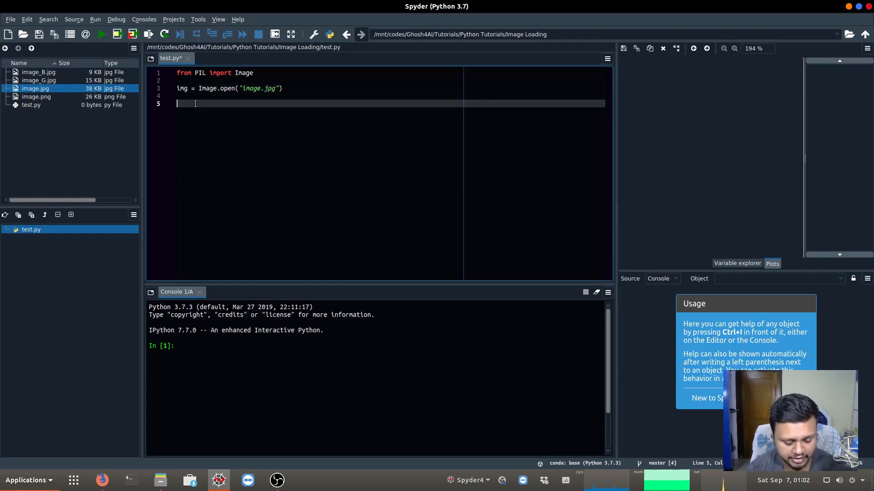
text(img_array =)
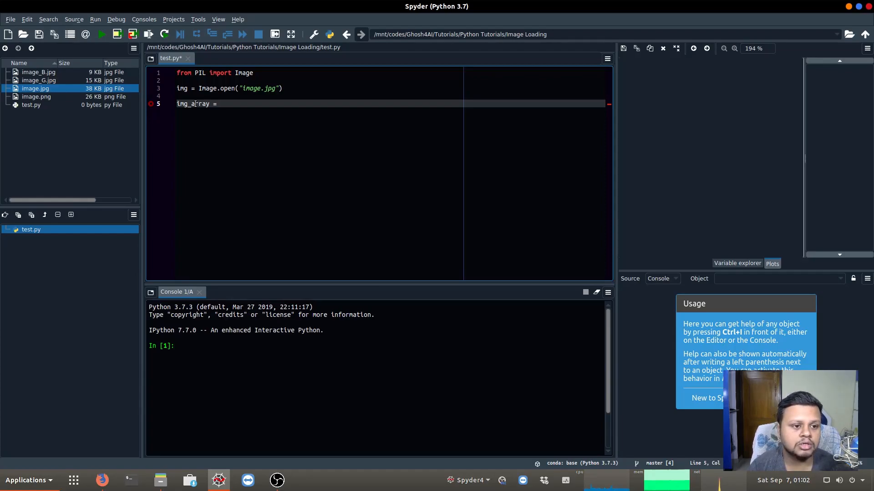
Add 'import numpy as np' and 'img_array = np.array(img)', then run the script
click(196, 81)
text(i)
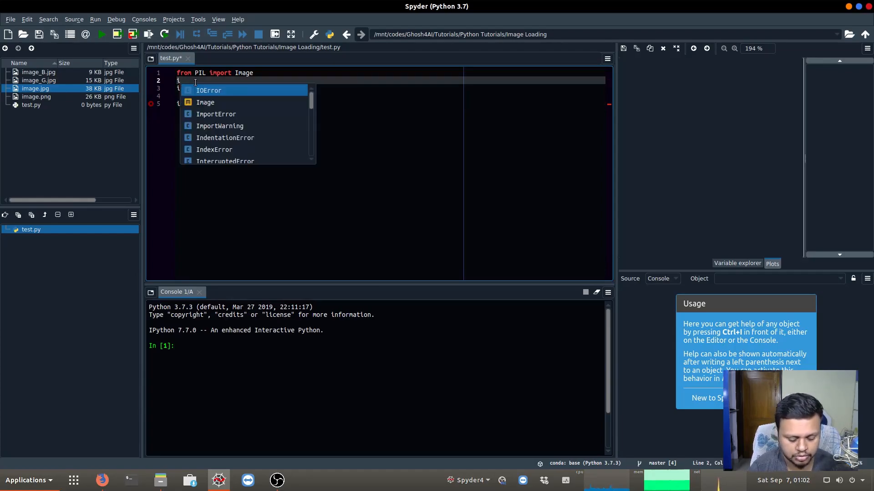
text(mport numpy as)
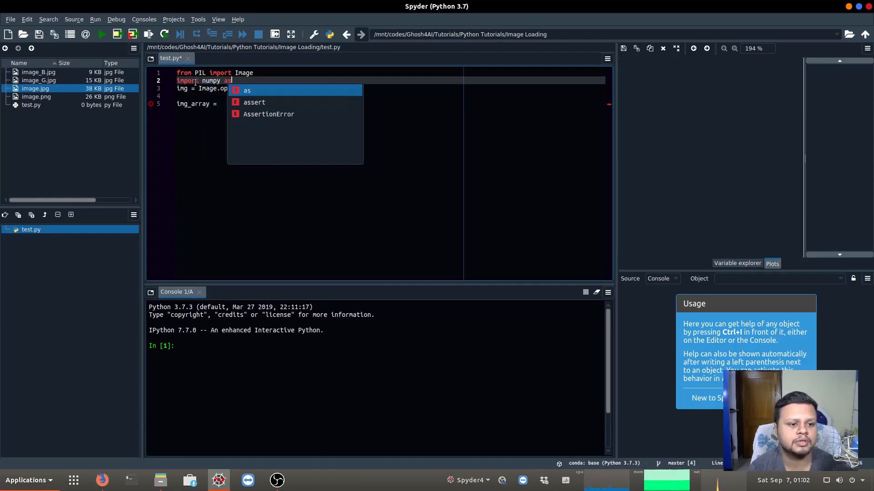
text( np)
key(Return)
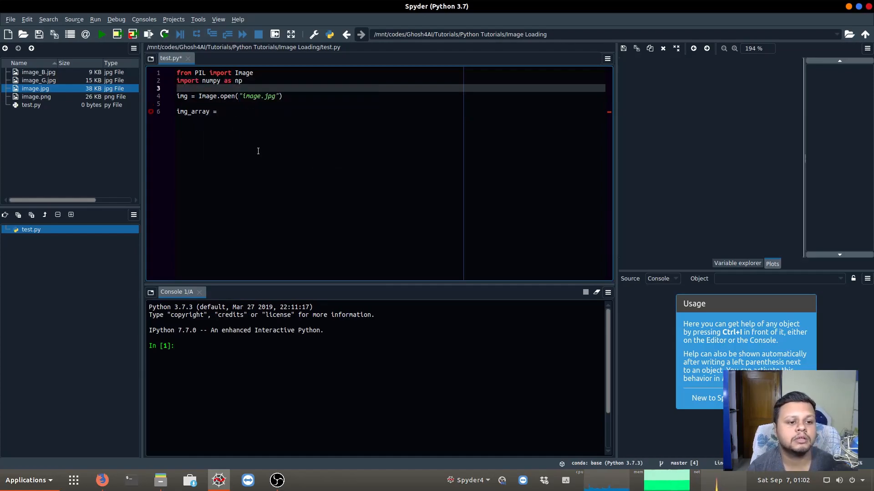
click(239, 110)
text(n)
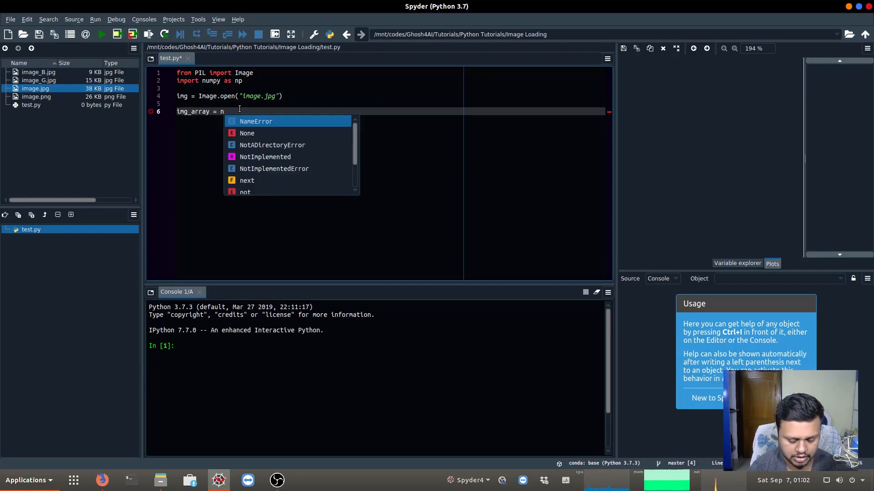
text(p.array)
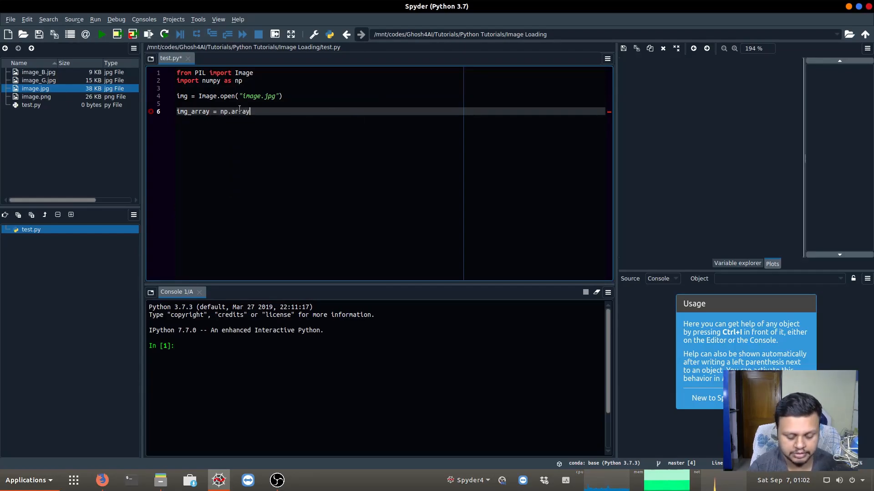
text((img)
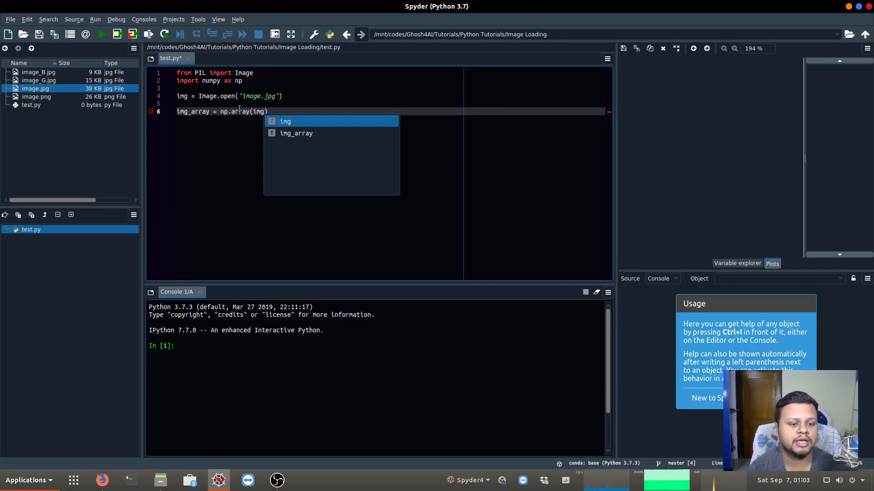
text())
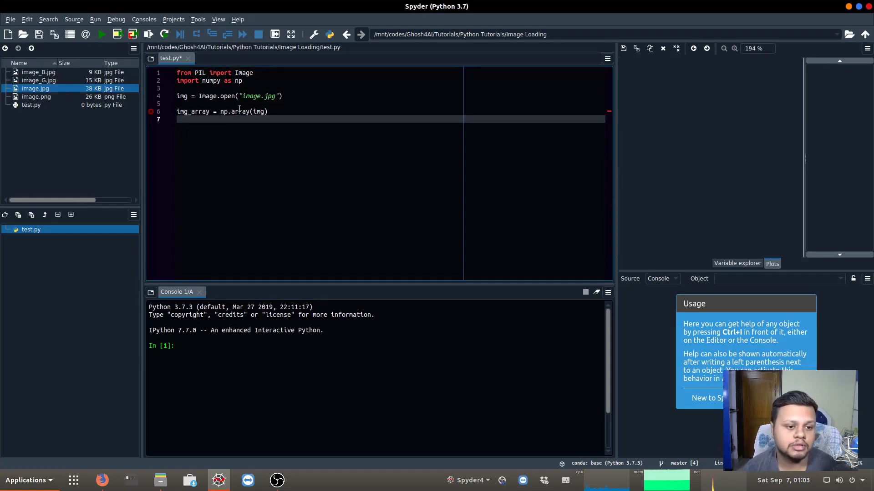
key(Return)
key(Return)
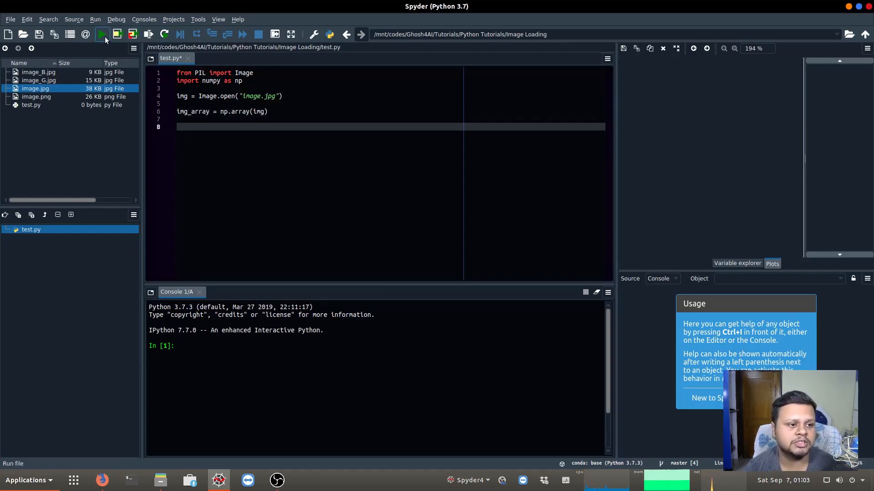
click(101, 34)
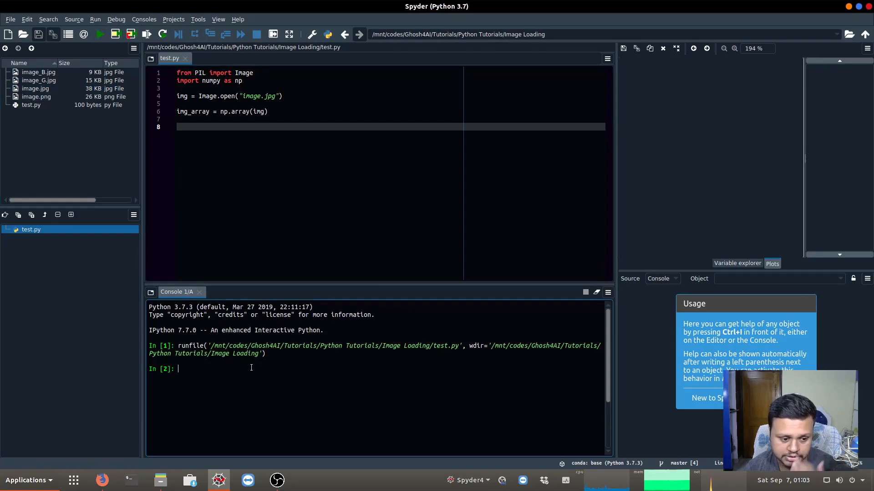
text(type()
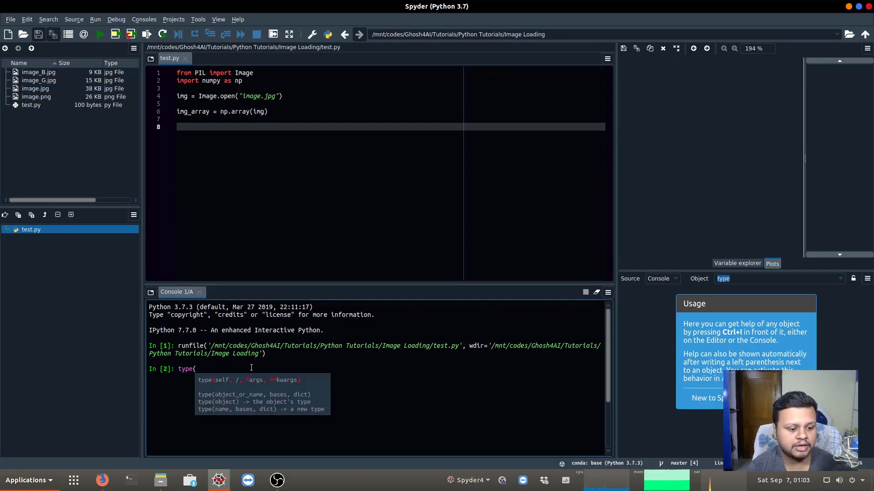
text(img))
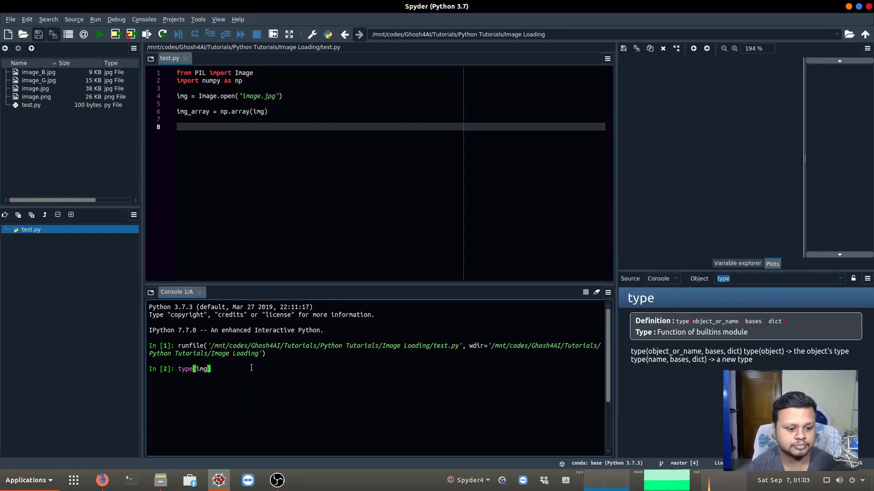
Check type(img), img_array and img_array.shape in the console, noting (256, 256, 3)
key(Return)
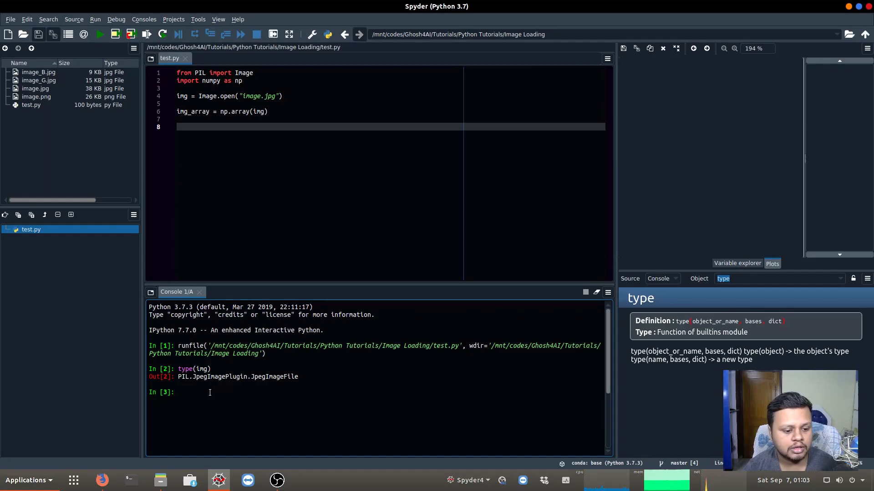
text(img_)
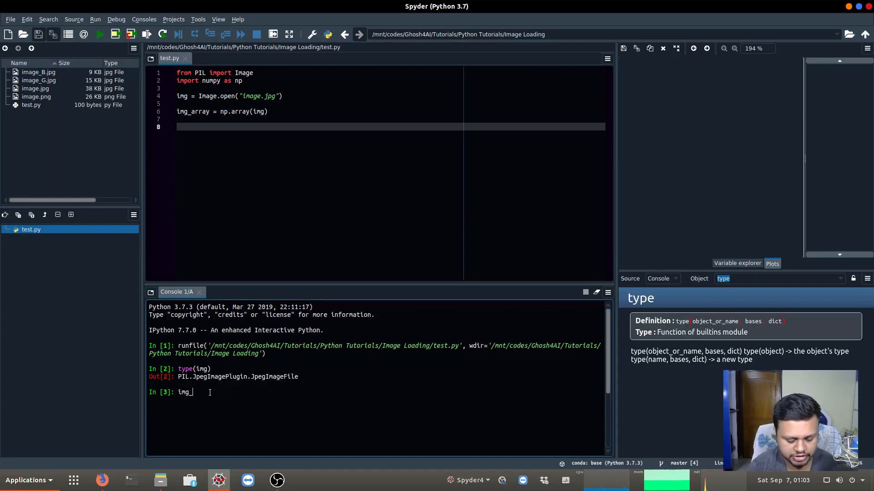
text(array)
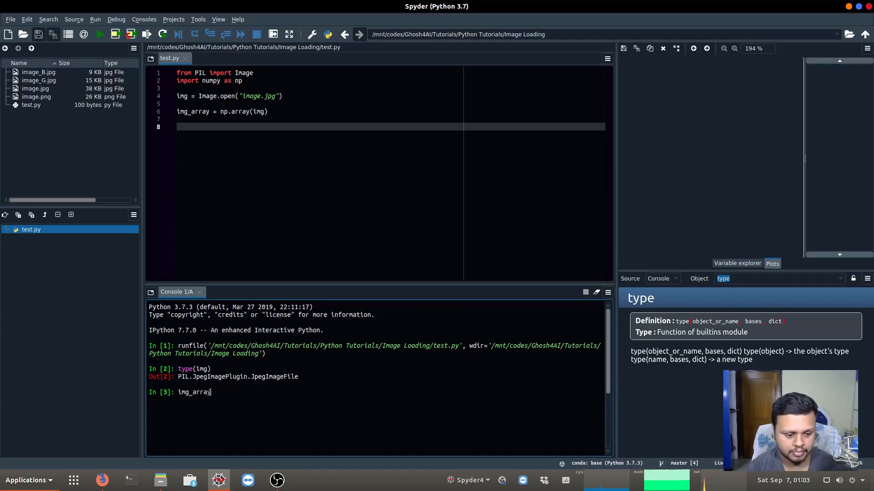
key(Return)
scroll(209, 393, up, 10)
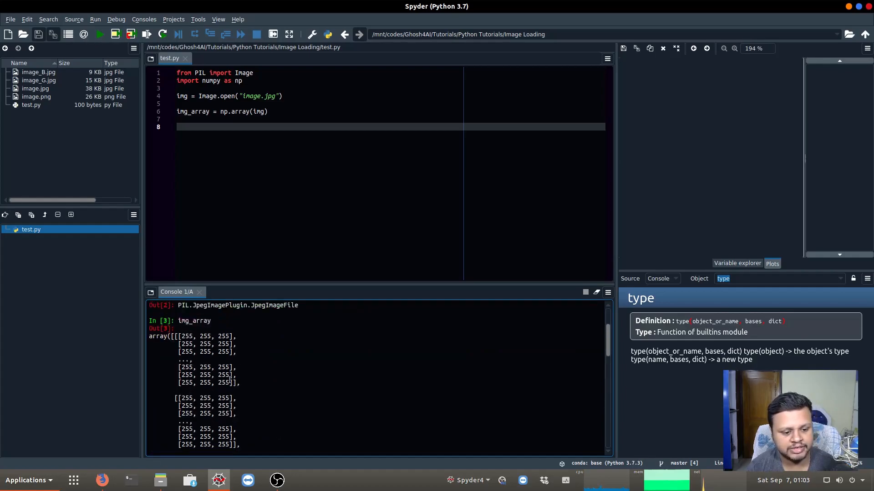
scroll(193, 359, down, 6)
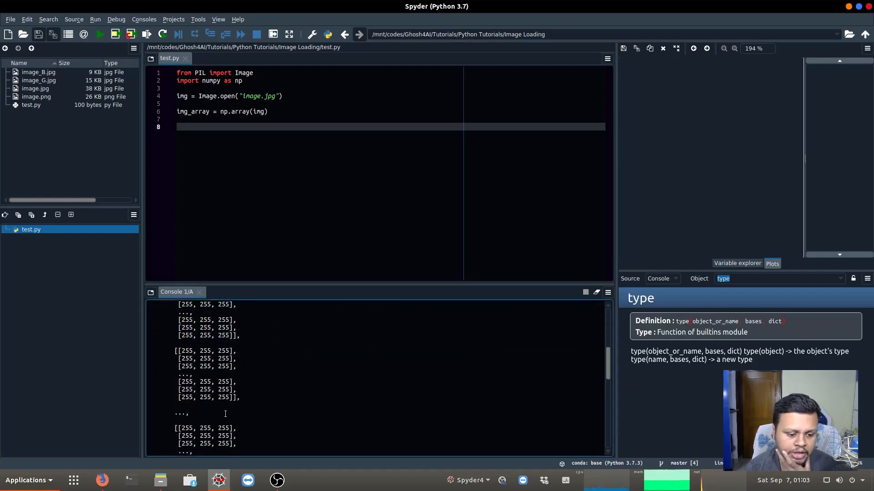
scroll(226, 414, down, 5)
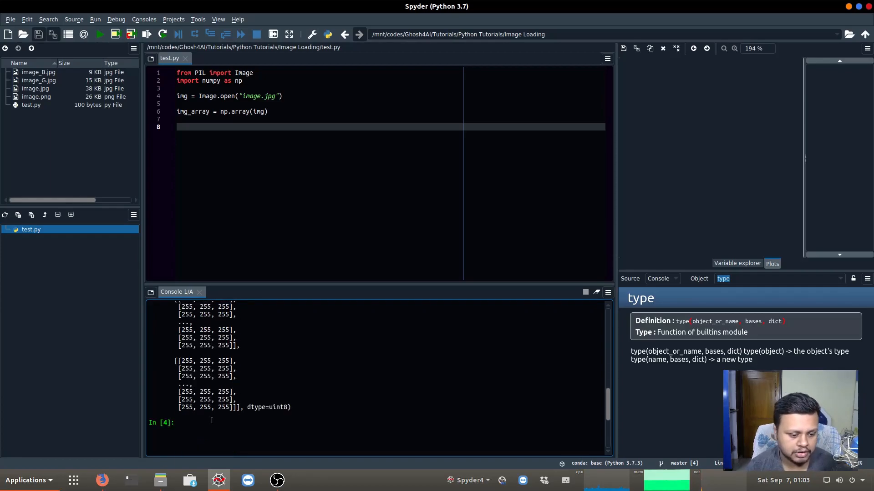
text(img)
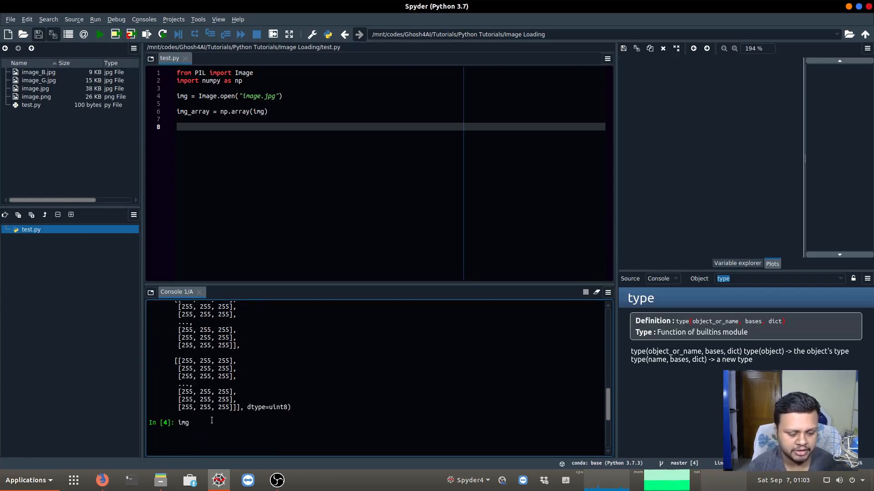
text(_array)
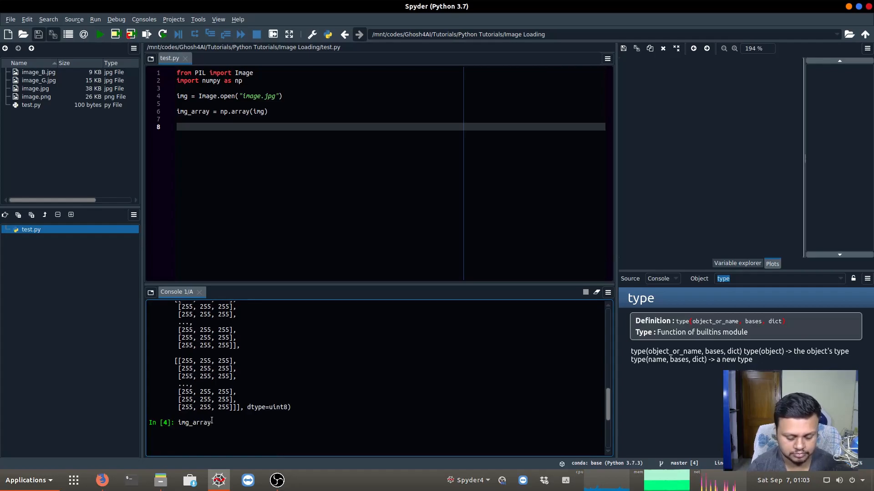
text(.shape)
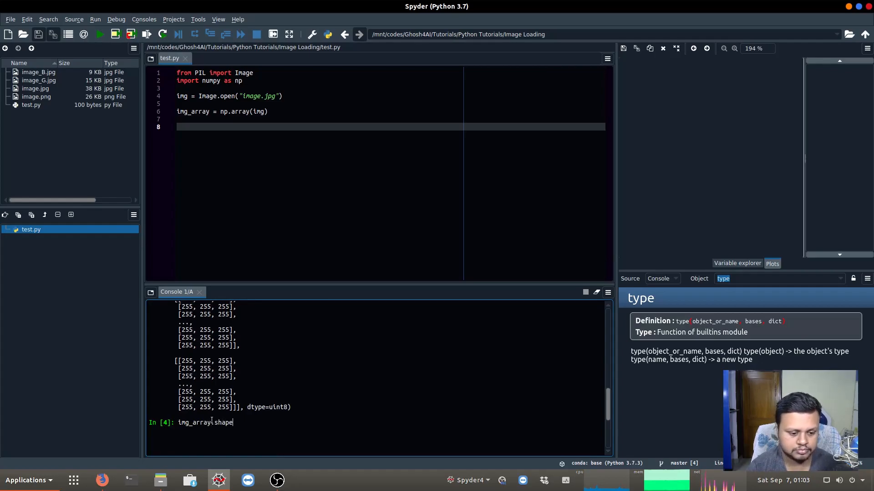
key(Return)
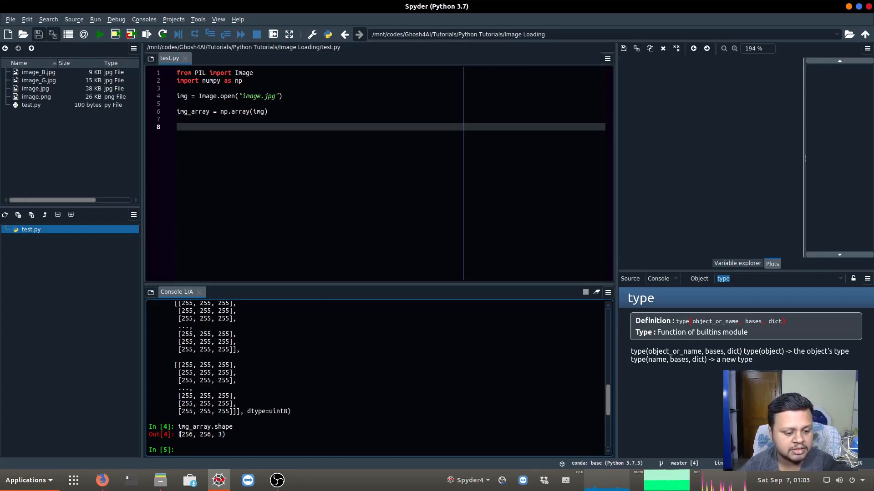
drag(179, 434, 213, 436)
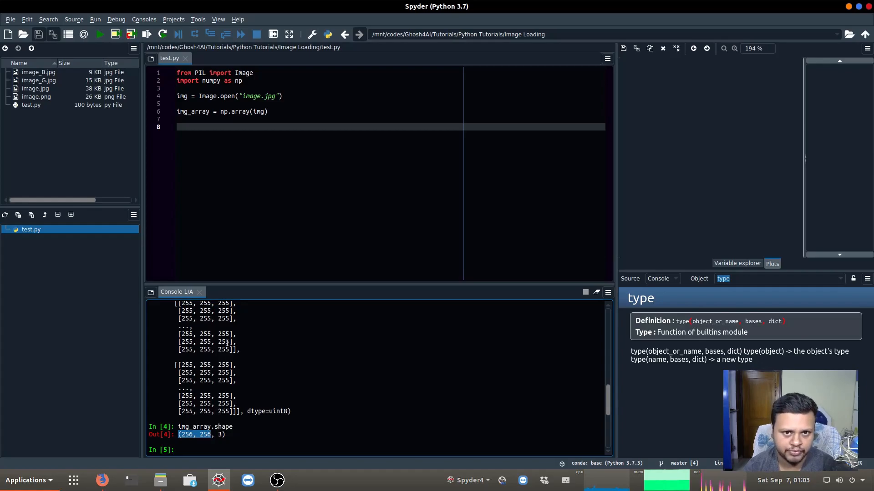
double_click(220, 434)
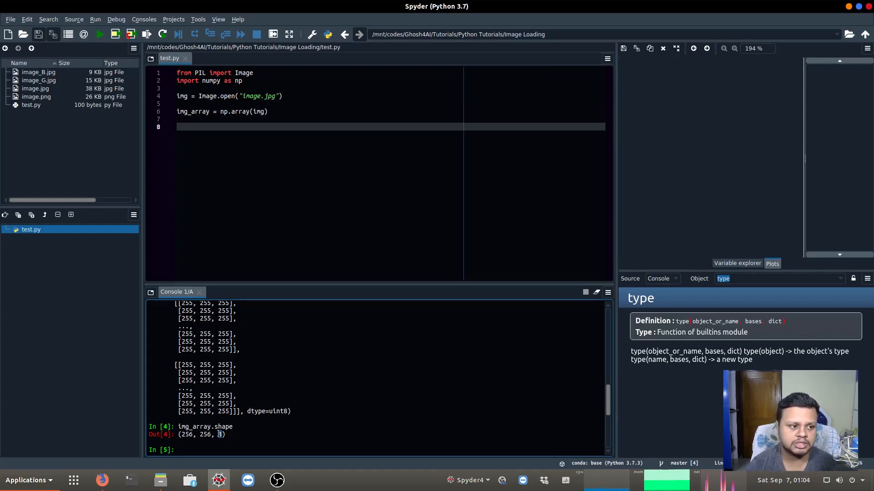
click(40, 73)
double_click(40, 74)
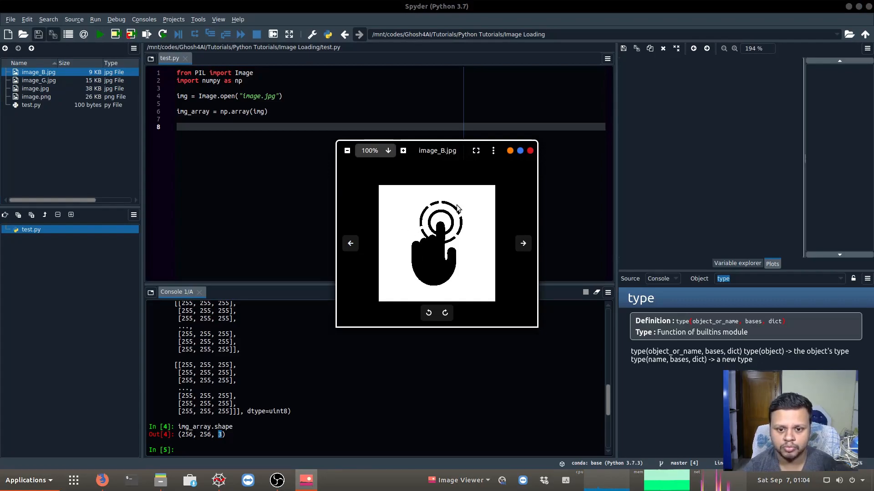
click(530, 152)
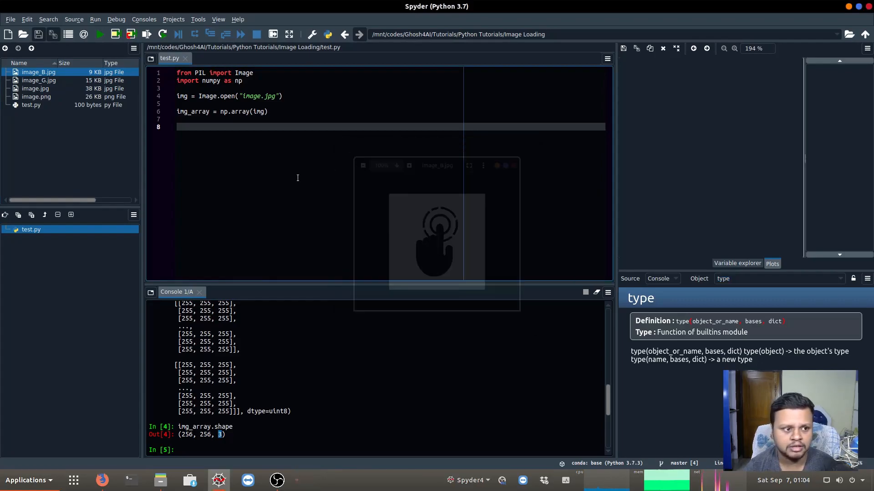
double_click(44, 81)
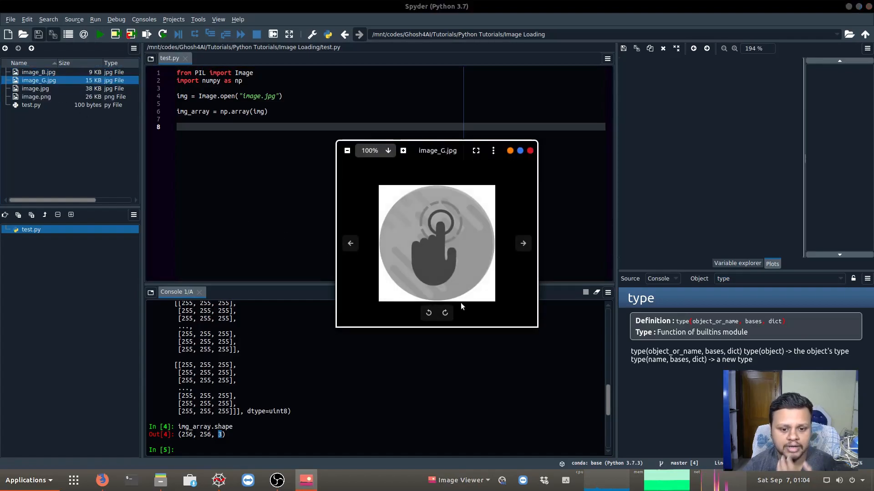
mouse_move(437, 243)
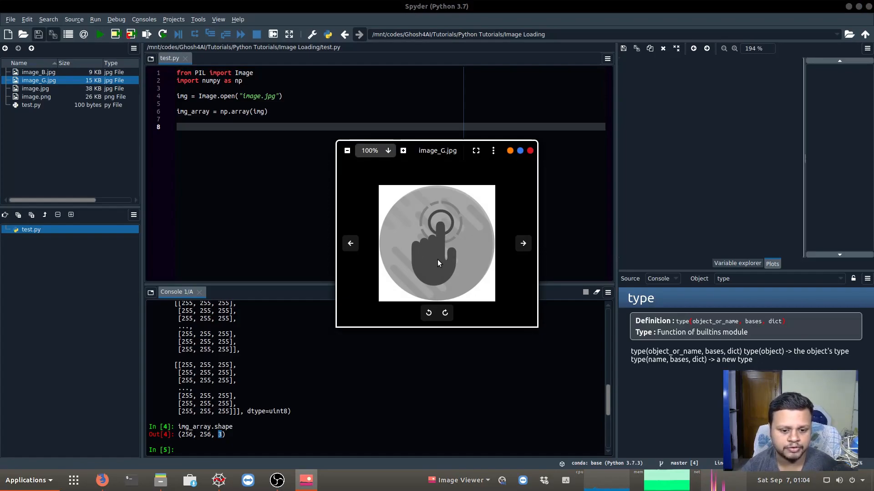
click(531, 151)
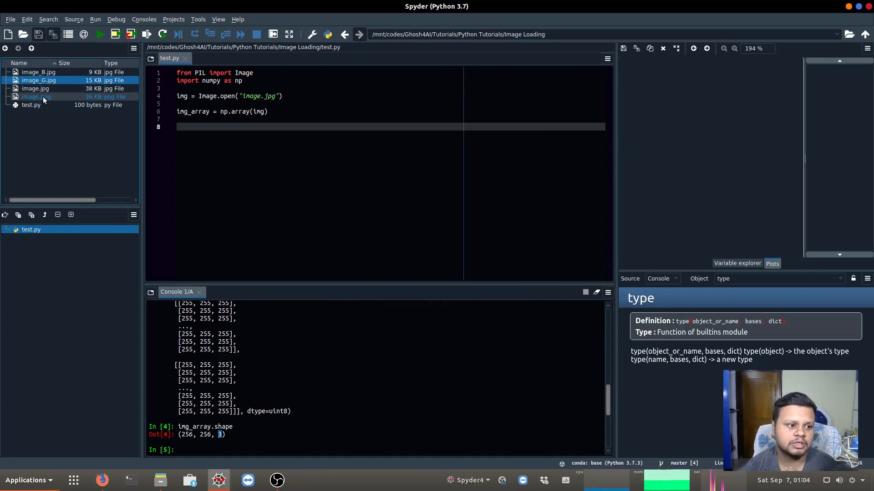
double_click(33, 89)
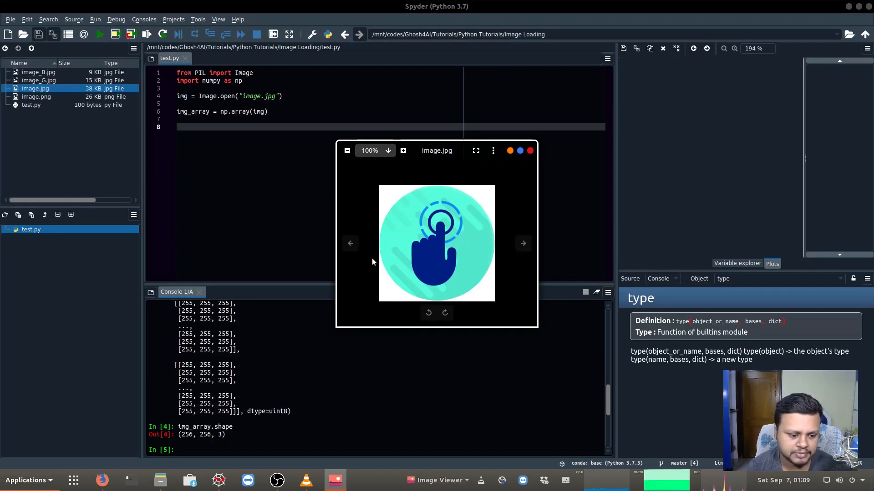
click(285, 443)
drag(226, 434, 179, 426)
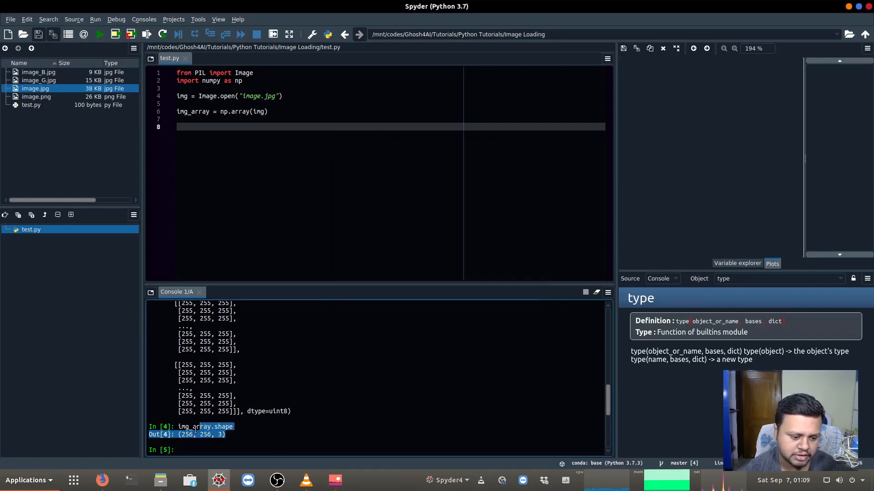
click(220, 436)
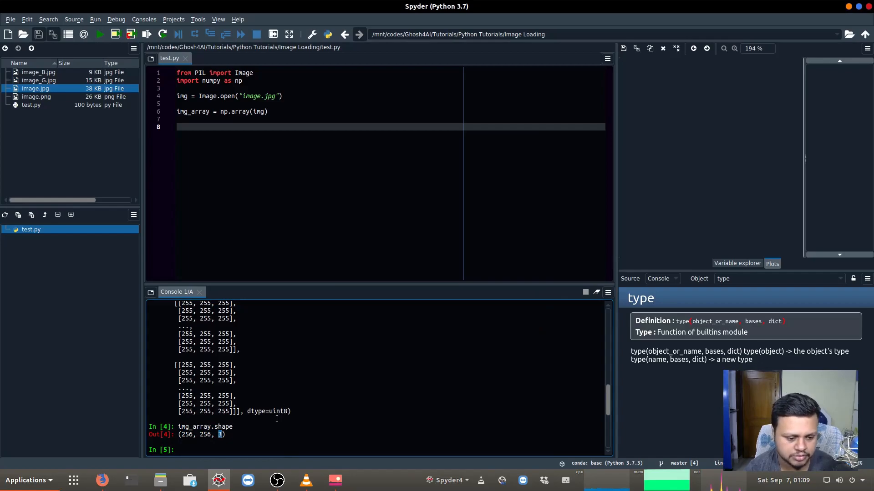
click(198, 139)
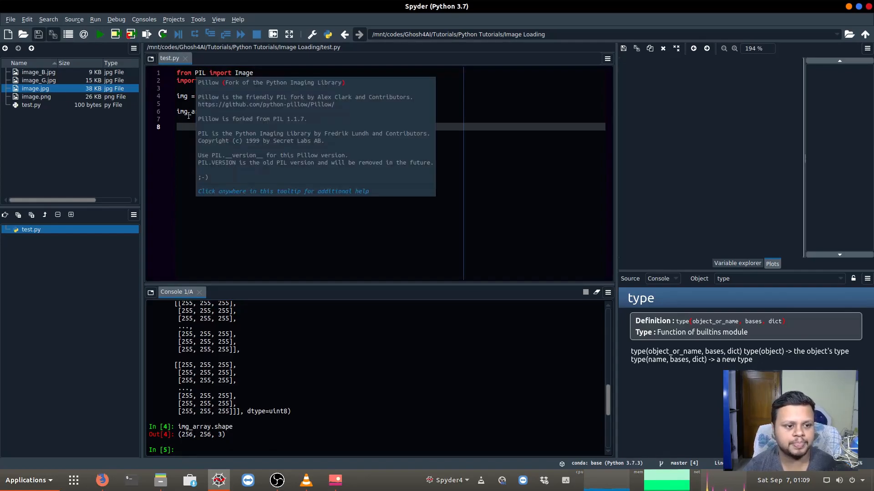
Select all of test.py's code and erase it
key(ctrl+a)
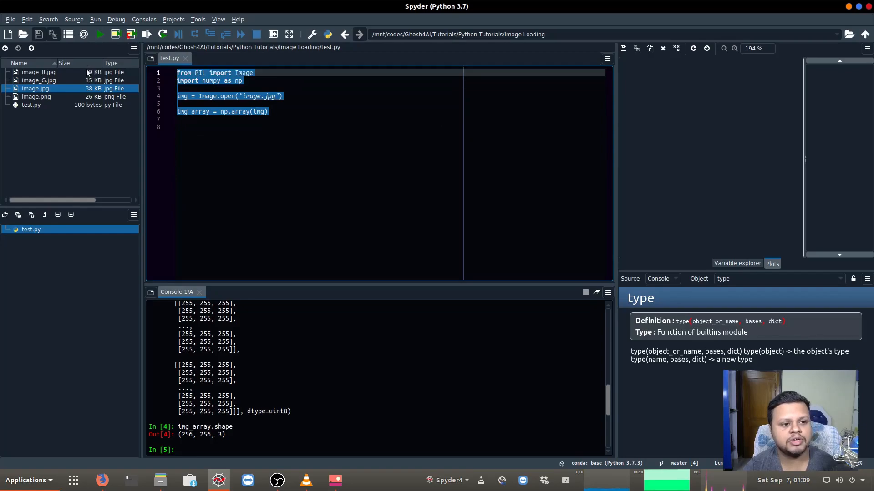
key(BackSpace)
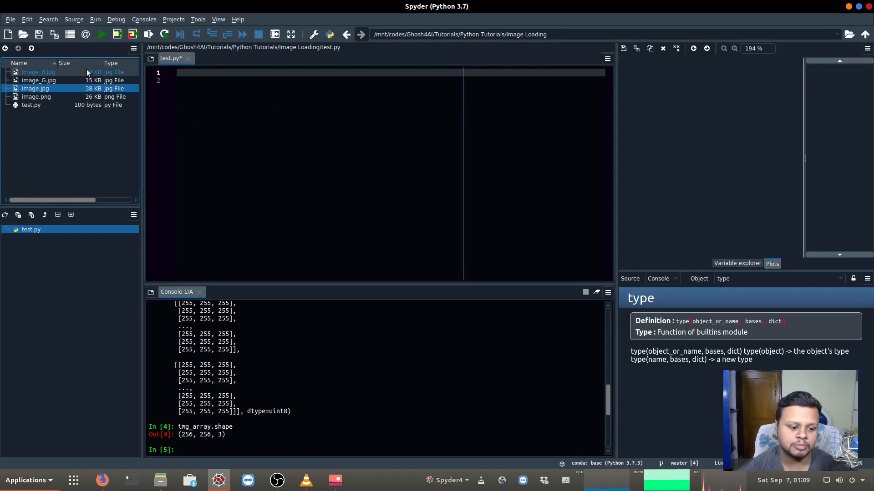
Return to Firefox and start a new blank tab for the OpenCV tutorial search
click(103, 480)
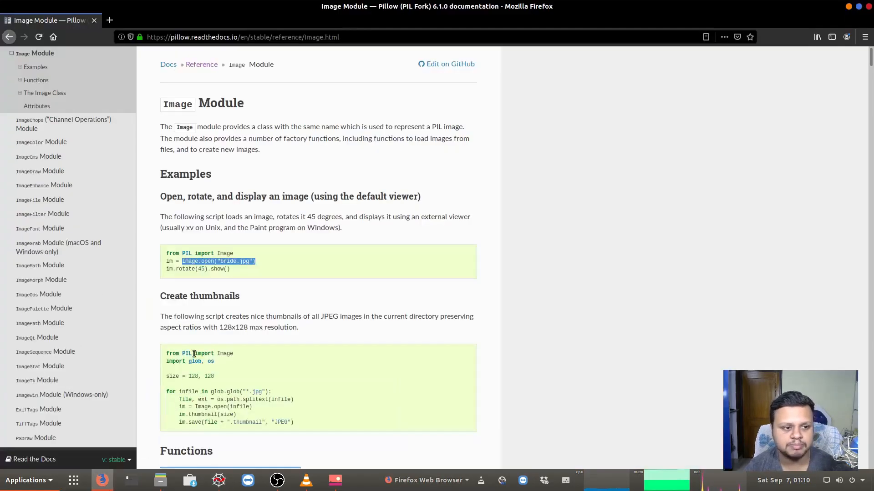
click(110, 21)
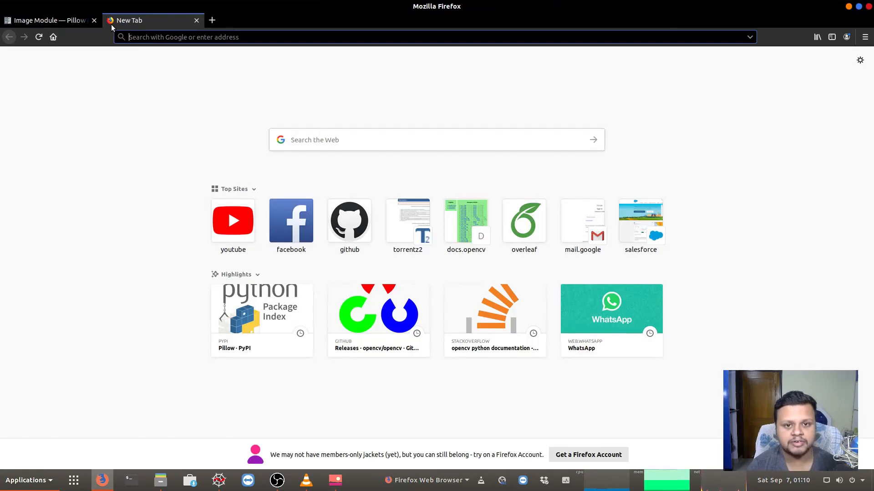
text(open)
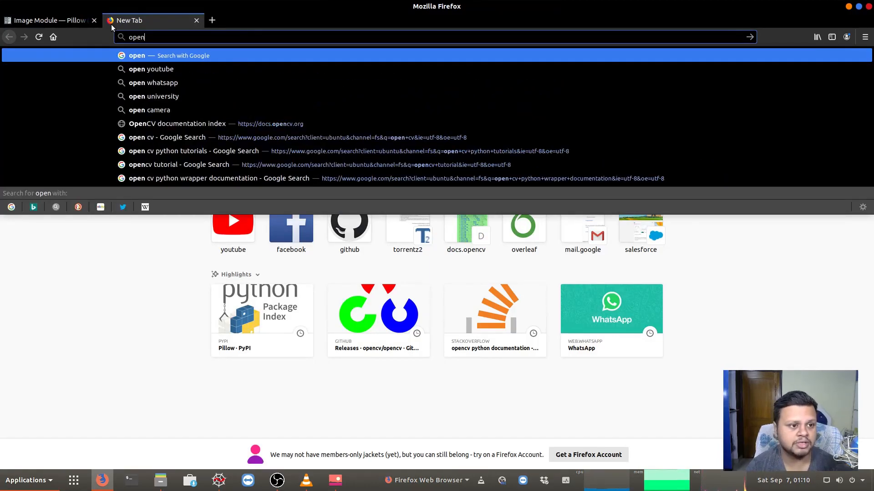
text(cv)
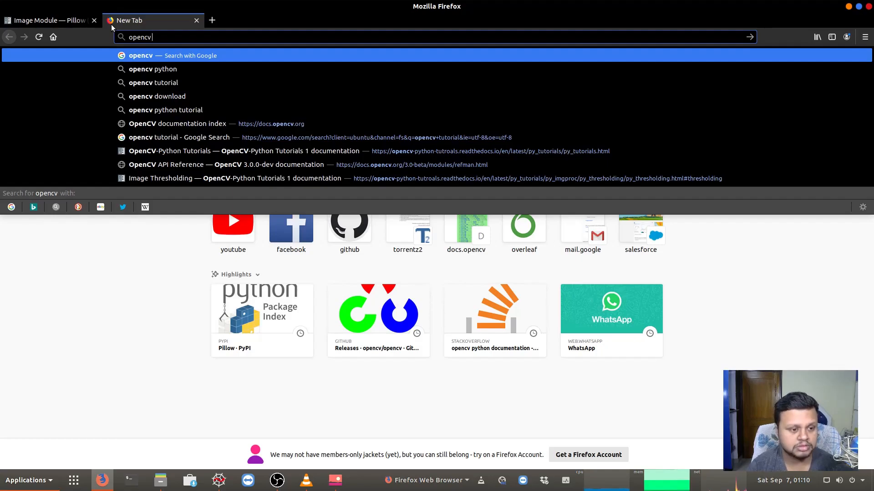
text(for python tutori)
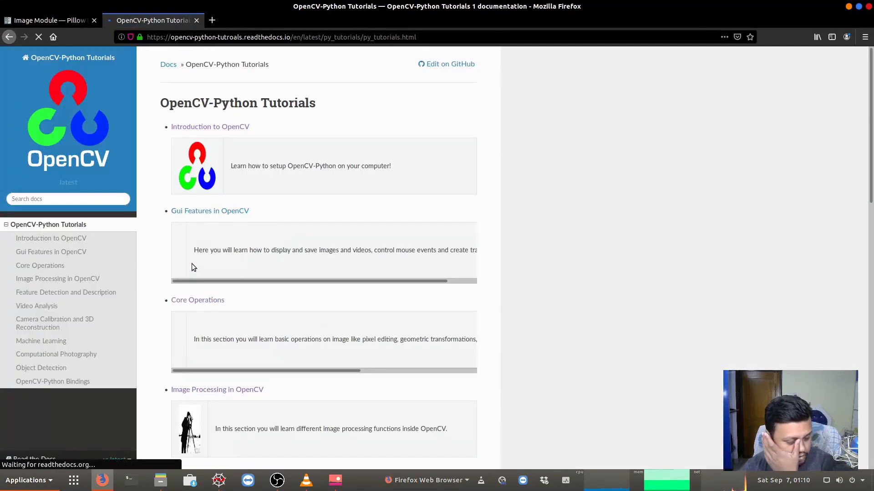
scroll(258, 183, down, 2)
scroll(238, 144, up, 1)
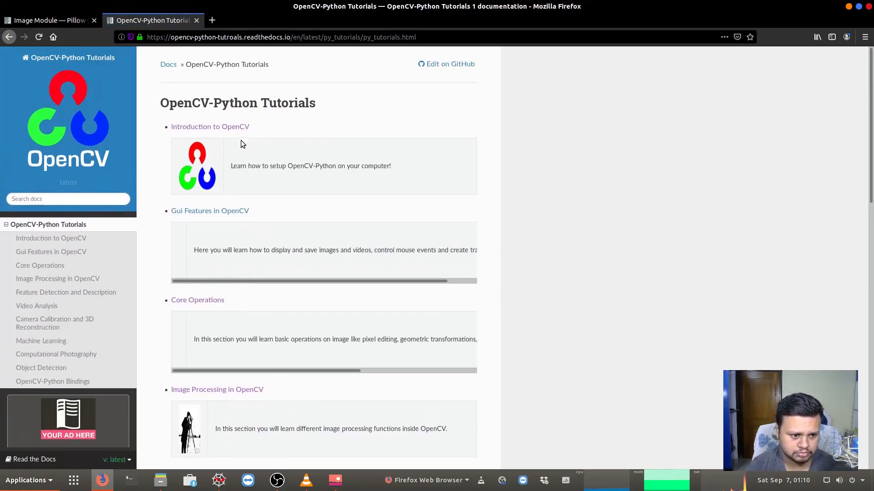
scroll(236, 205, down, 3)
scroll(234, 238, down, 2)
scroll(239, 242, down, 2)
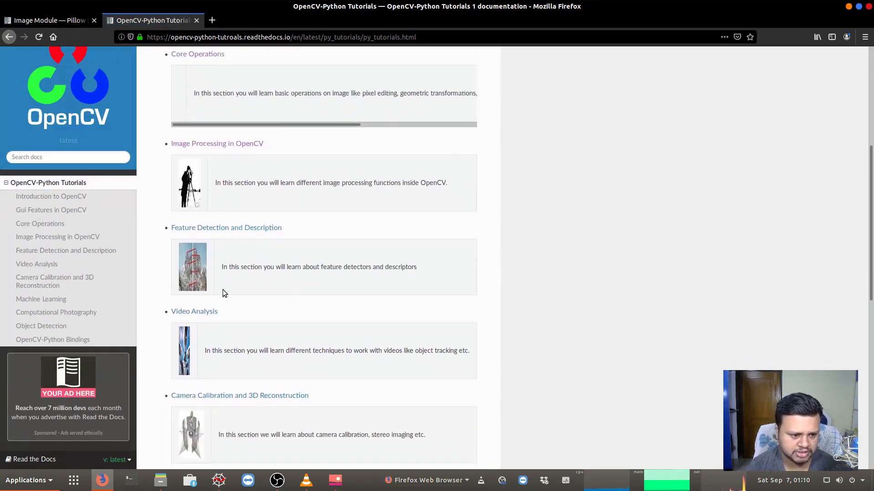
scroll(223, 290, down, 3)
scroll(213, 187, up, 5)
scroll(202, 177, up, 2)
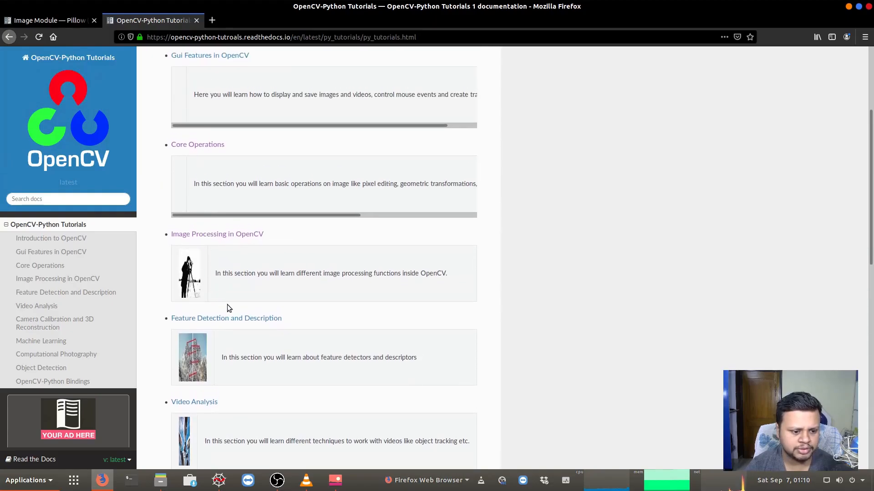
scroll(227, 304, down, 2)
scroll(232, 297, down, 2)
scroll(239, 232, down, 2)
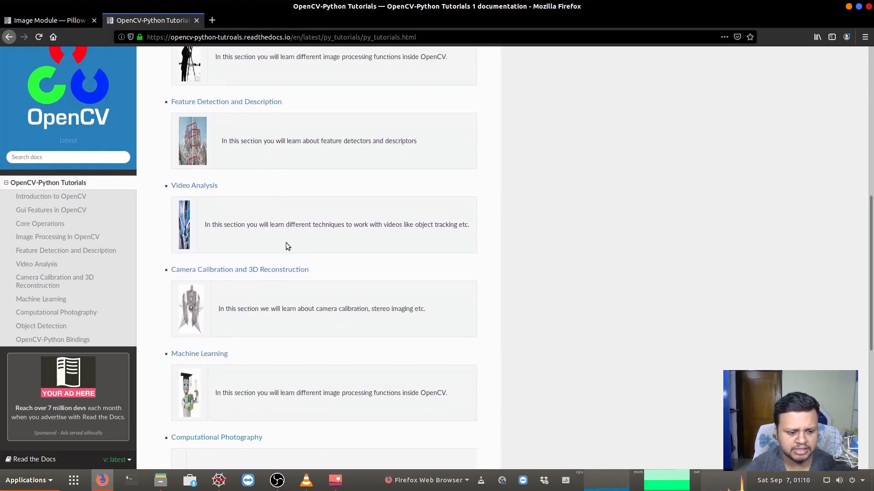
scroll(286, 243, down, 2)
scroll(330, 224, down, 1)
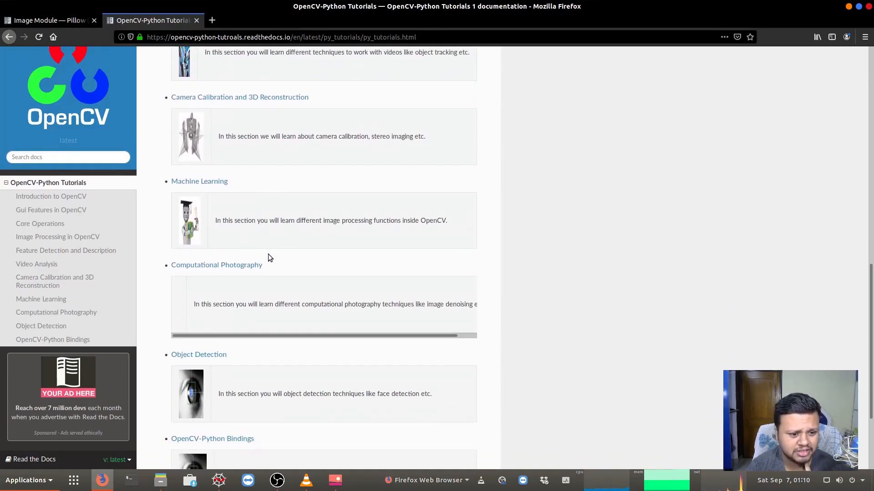
scroll(242, 273, down, 5)
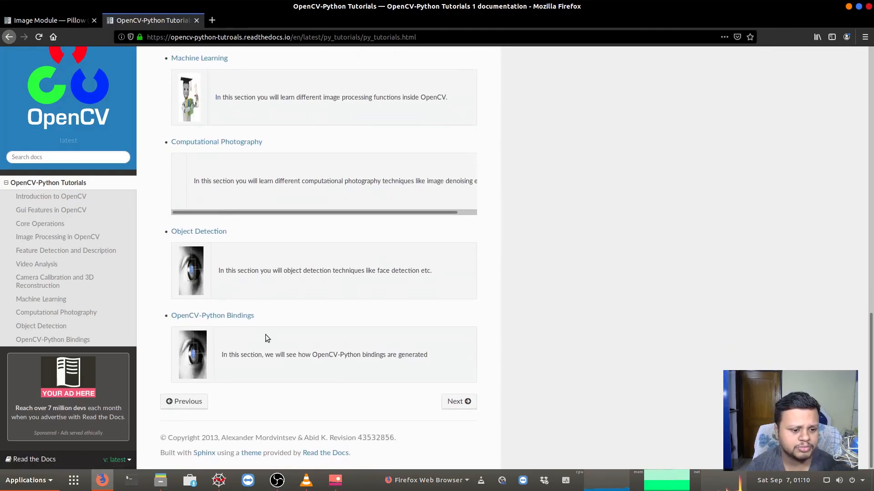
scroll(254, 306, up, 6)
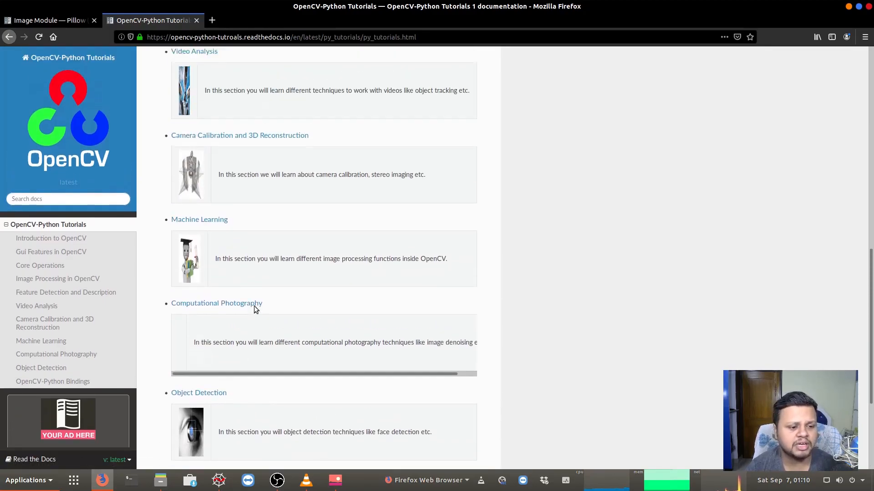
scroll(262, 295, up, 5)
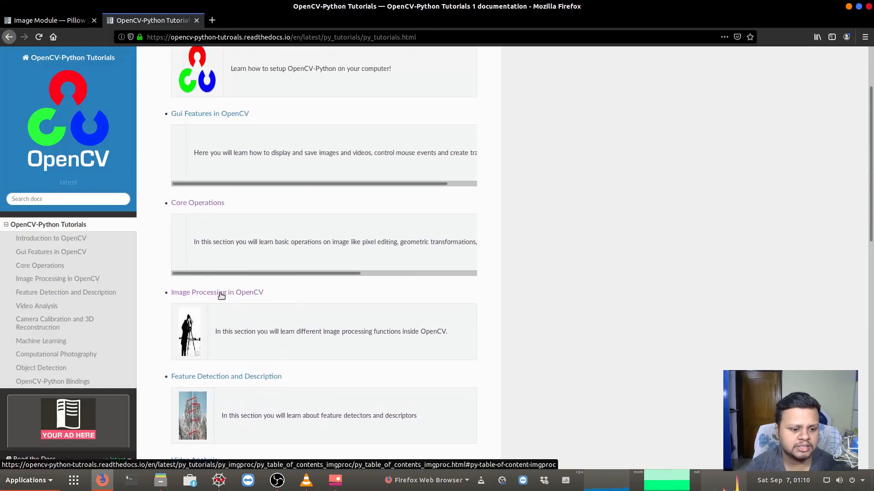
Open Image Processing in OpenCV > Image Thresholding and highlight the cv2.imread line
click(221, 295)
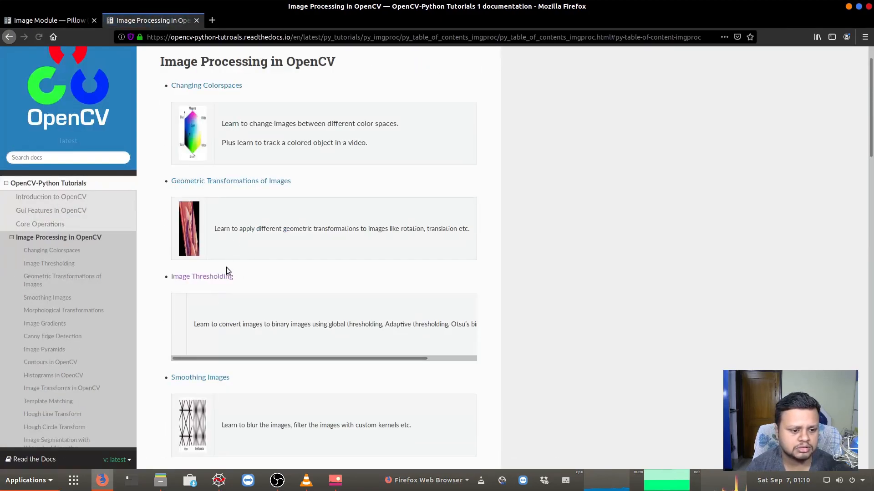
click(217, 275)
scroll(335, 308, down, 3)
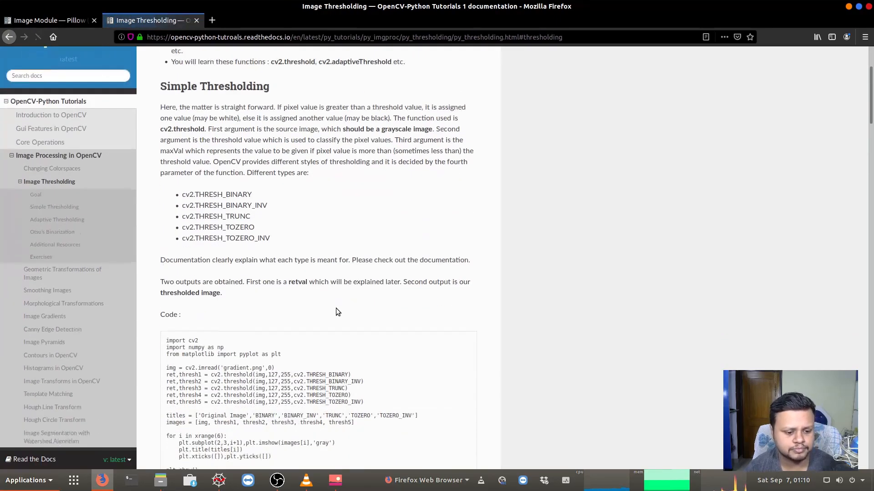
scroll(336, 308, down, 4)
scroll(318, 247, up, 2)
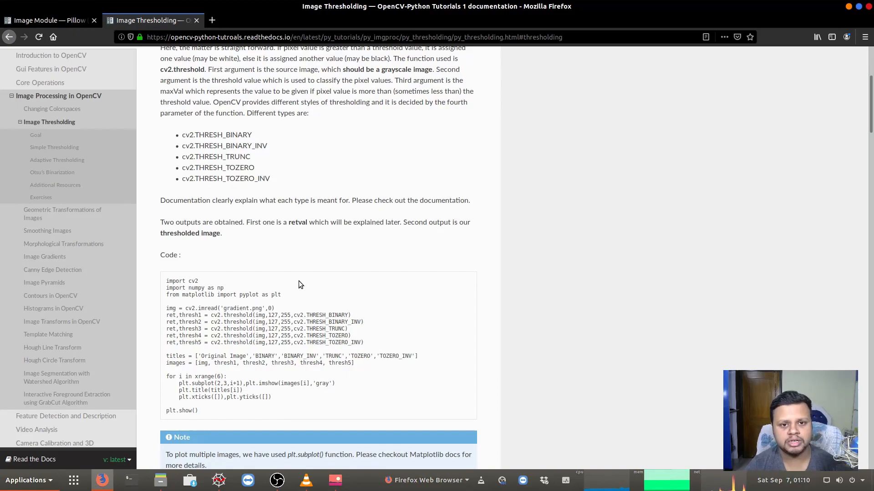
drag(273, 308, 162, 311)
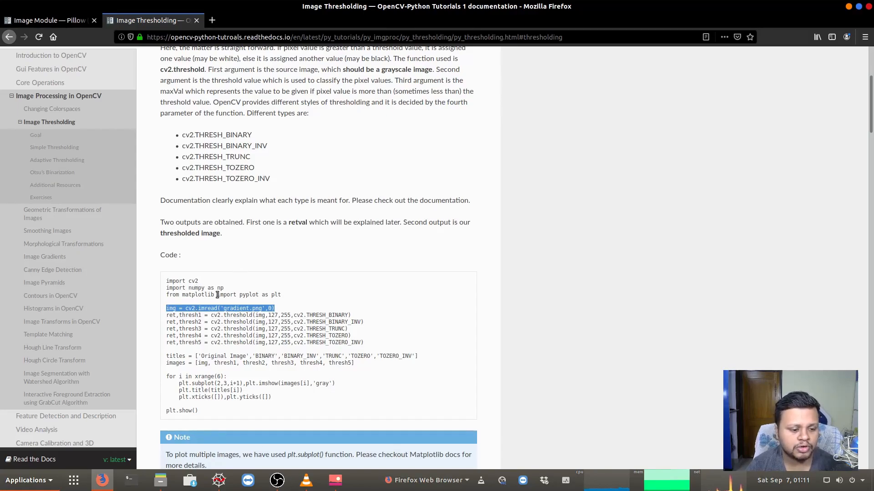
click(198, 282)
scroll(226, 260, up, 1)
scroll(226, 260, up, 5)
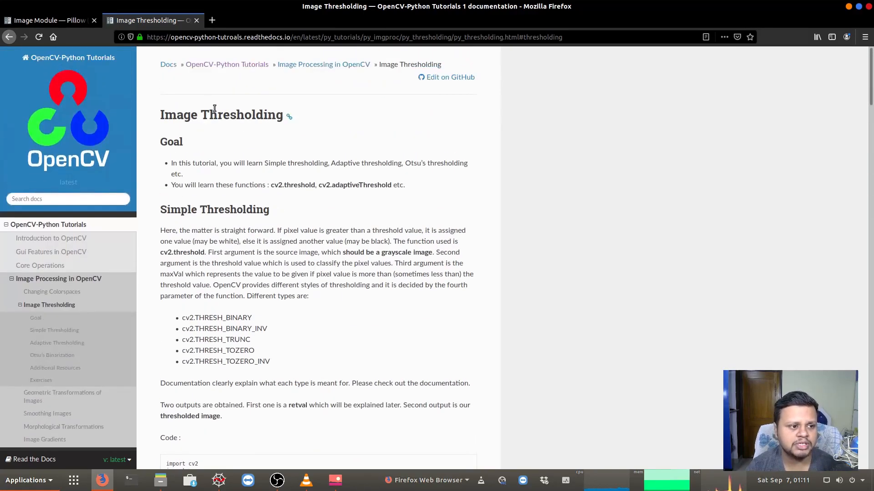
Start another blank tab for looking up opencv-python on PyPI
click(212, 19)
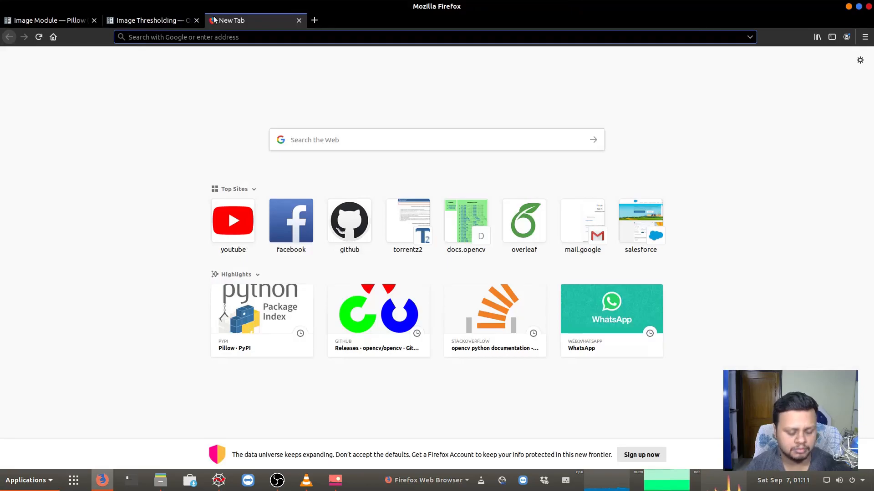
text(p)
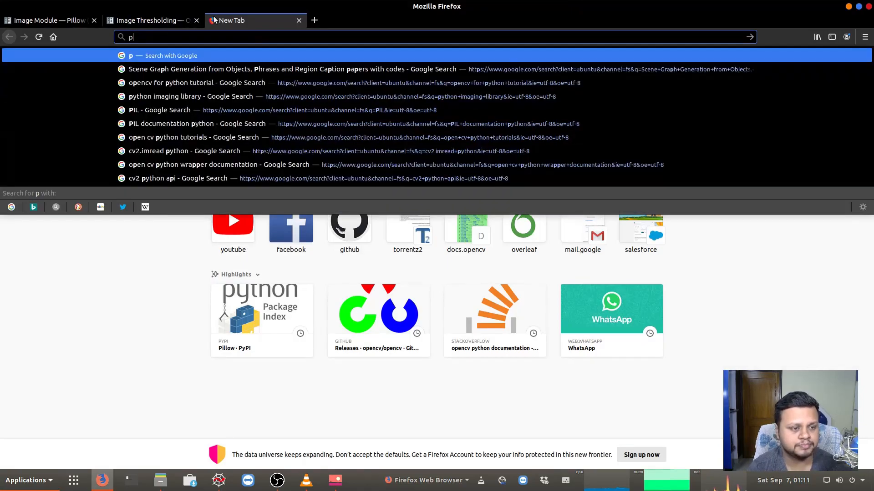
text(ip i)
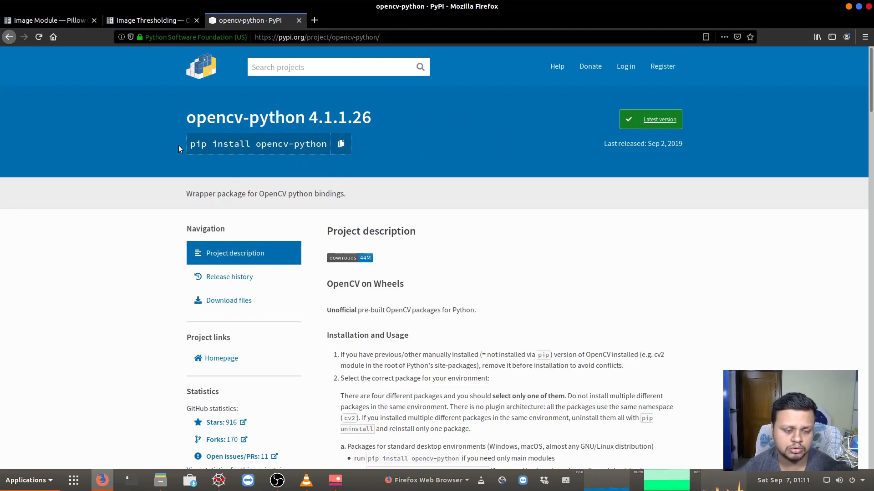
Write img = cv2.imread("image.jpg") below the cv2 import and clear the stray text on line 3
click(218, 480)
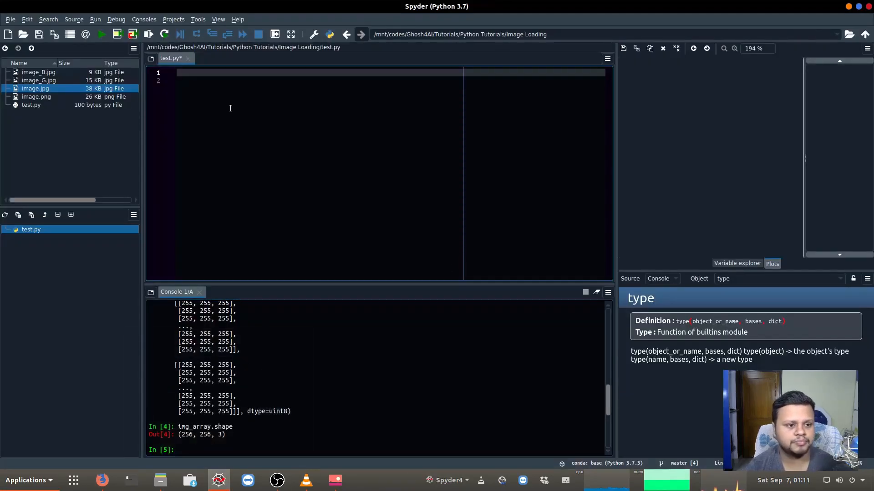
text(import cv2)
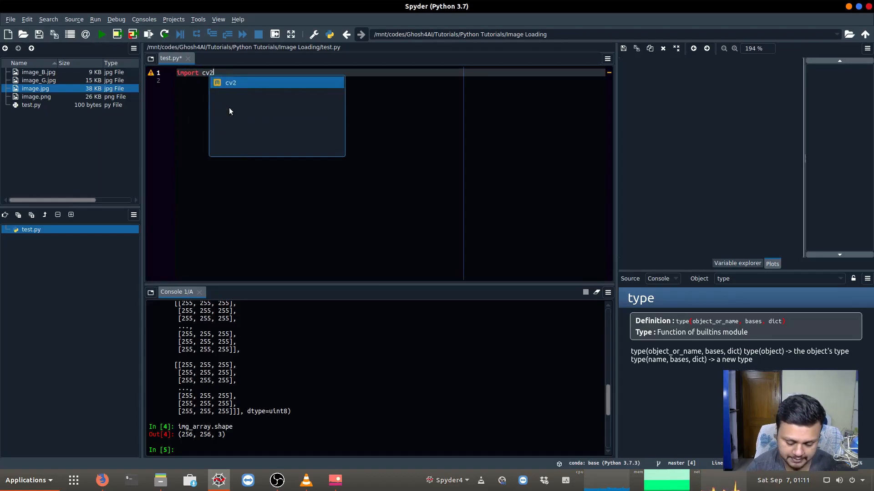
key(Return)
key(Return)
text(cv)
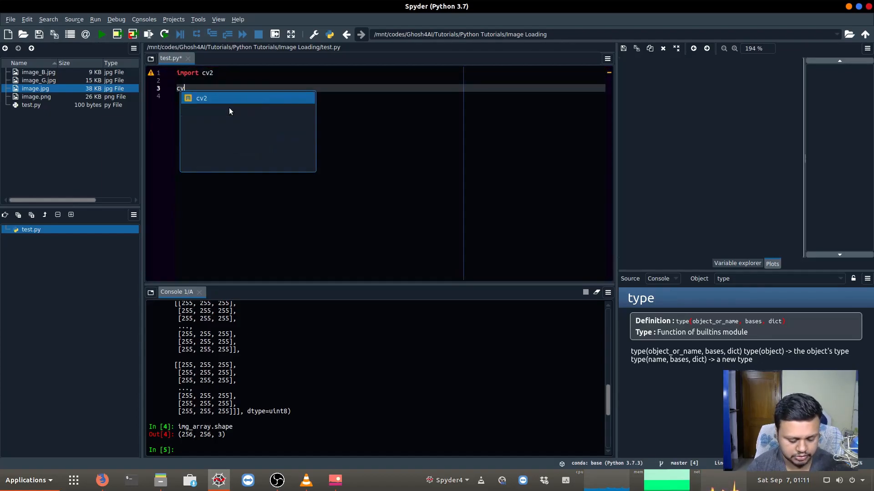
text(2)
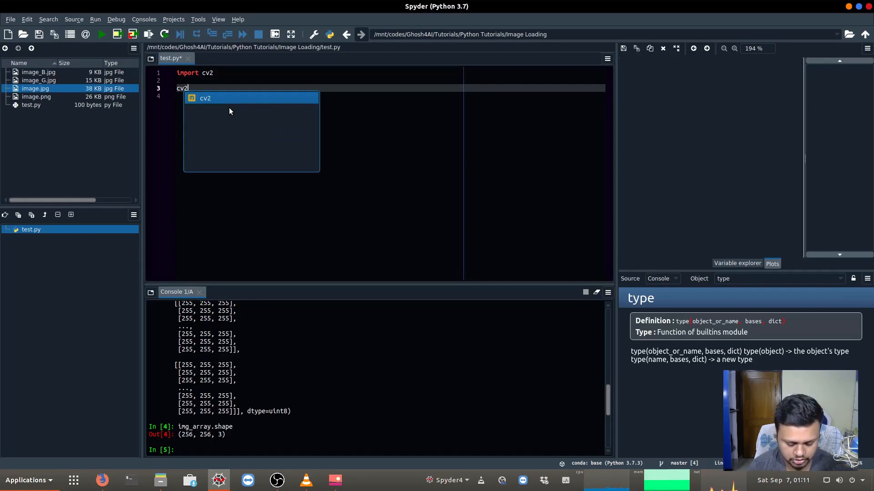
text(.imread()
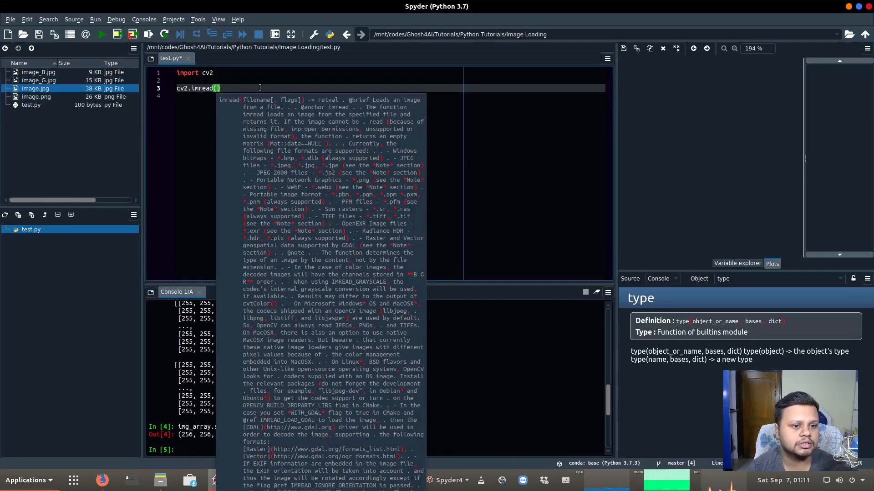
text("ima)
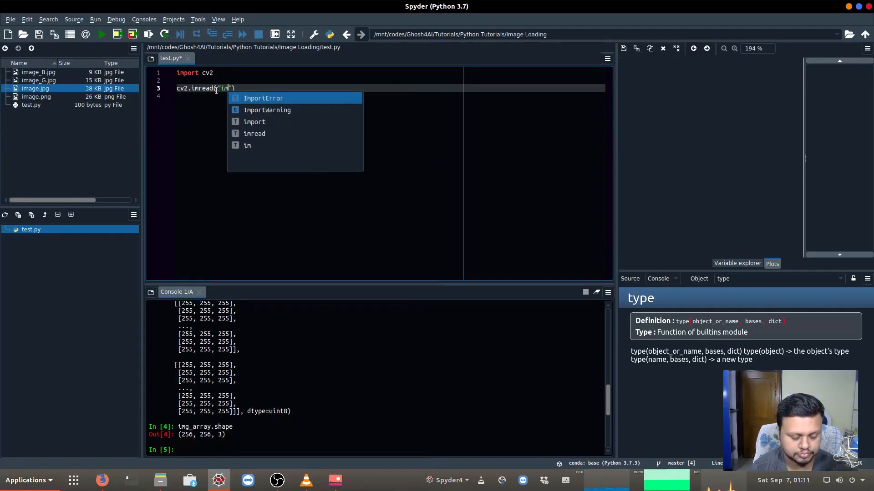
text(ge.jpg)
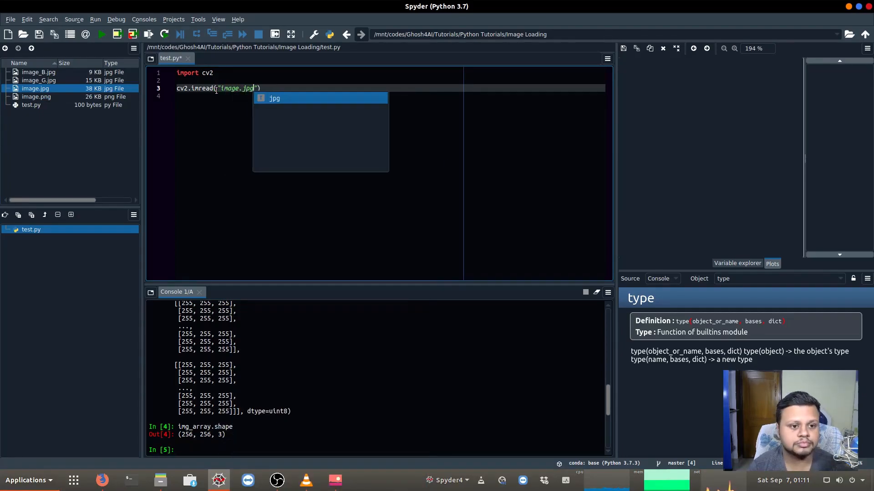
key(Escape)
key(Home)
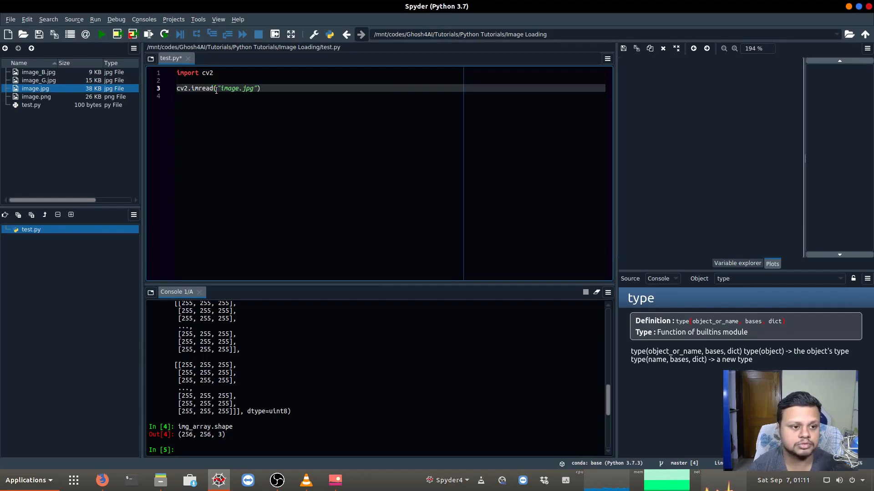
text(img = ima)
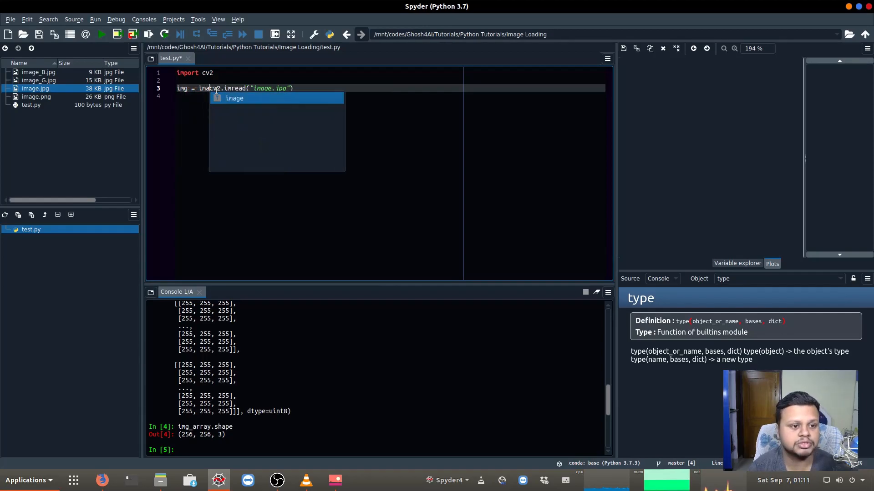
text(g)
key(BackSpace)
key(BackSpace)
key(BackSpace)
key(End)
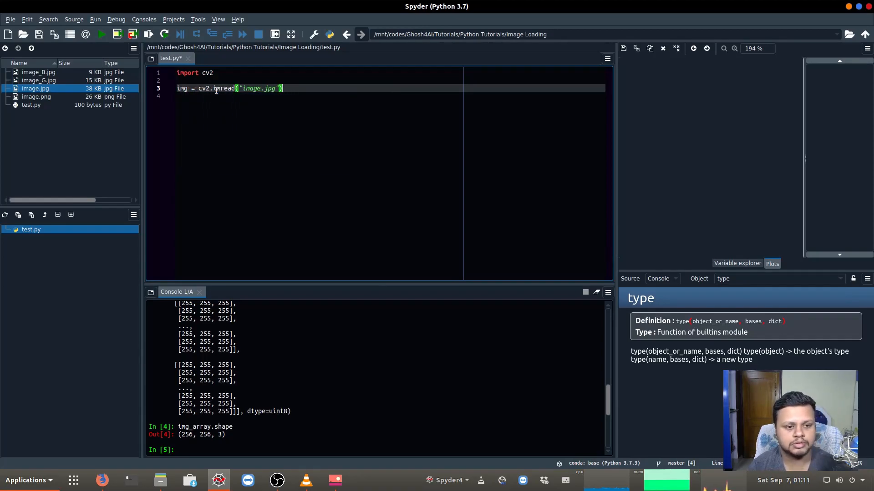
Run the script and print the loaded img array in the console
click(101, 36)
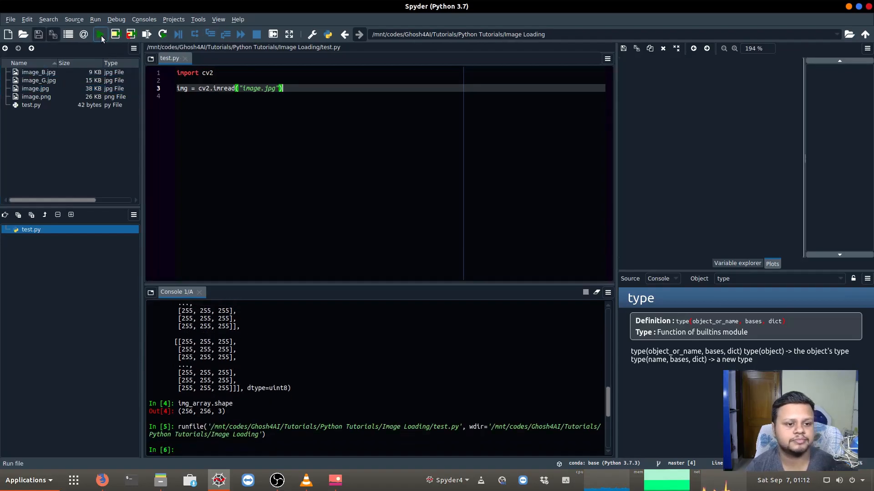
click(266, 448)
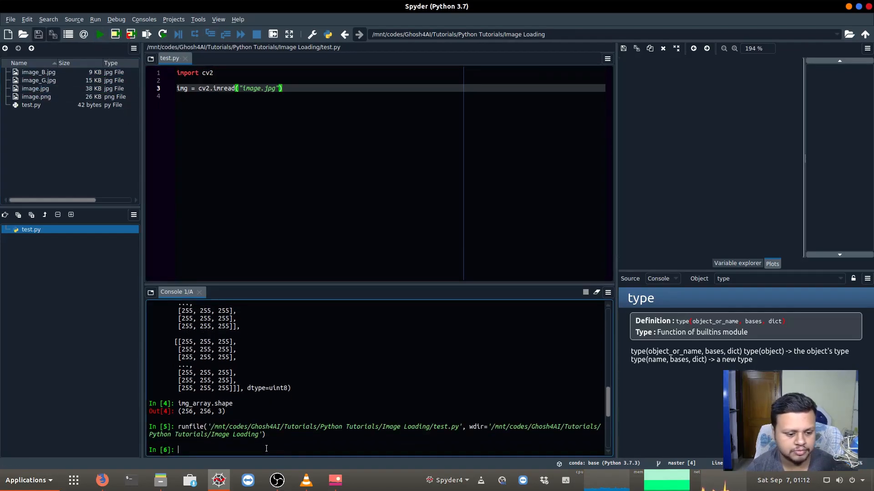
text(img)
key(Return)
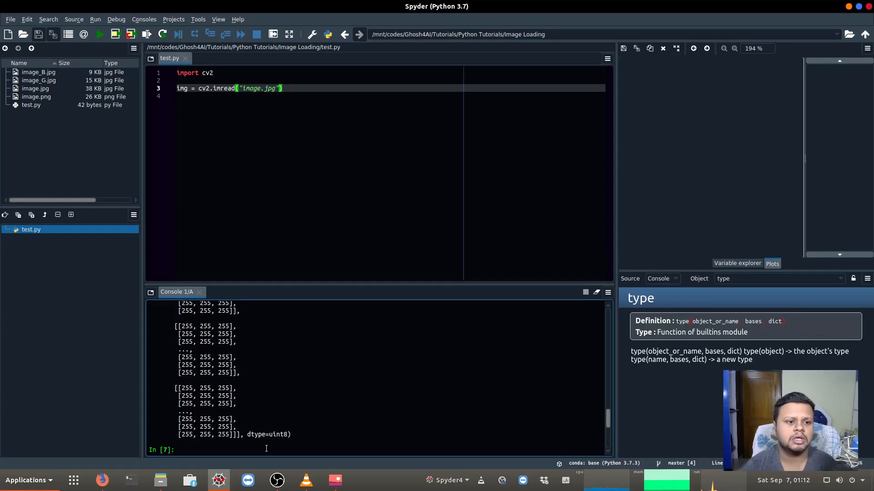
click(300, 149)
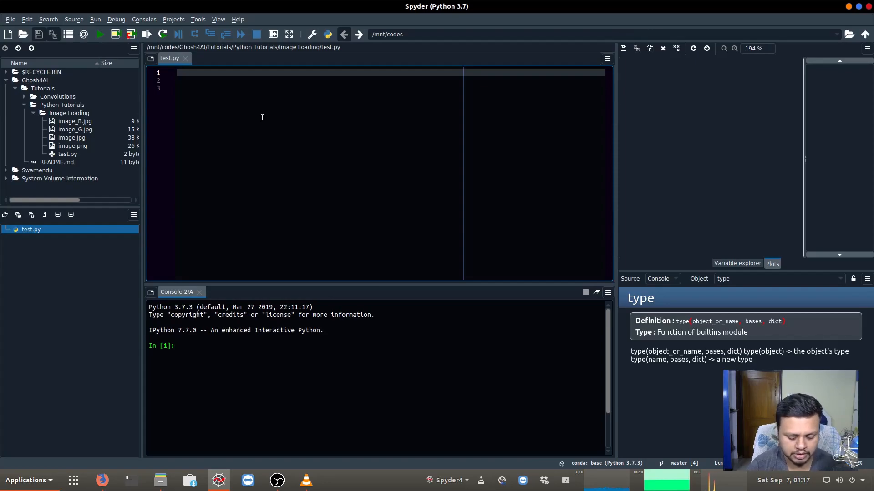
text(import skima)
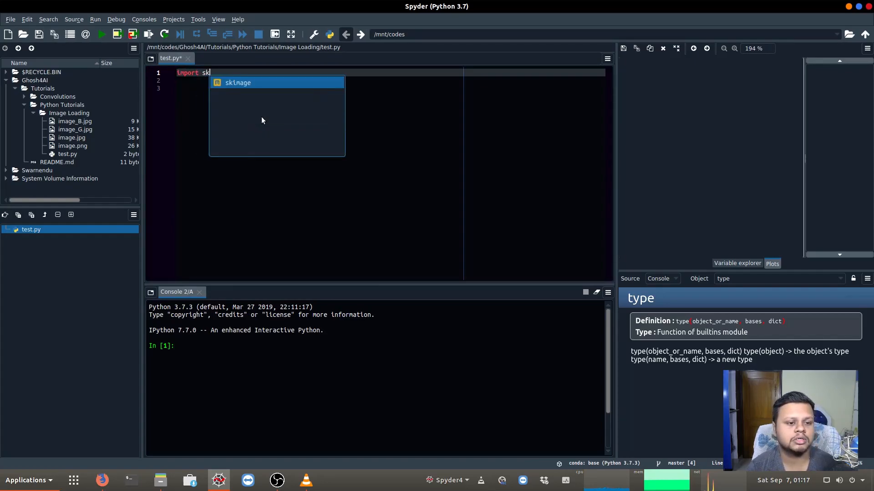
text(ge)
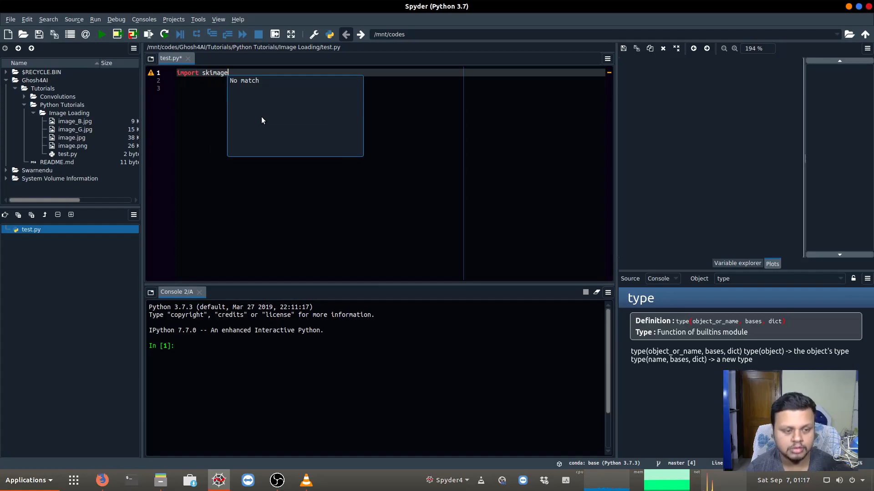
text(.io )
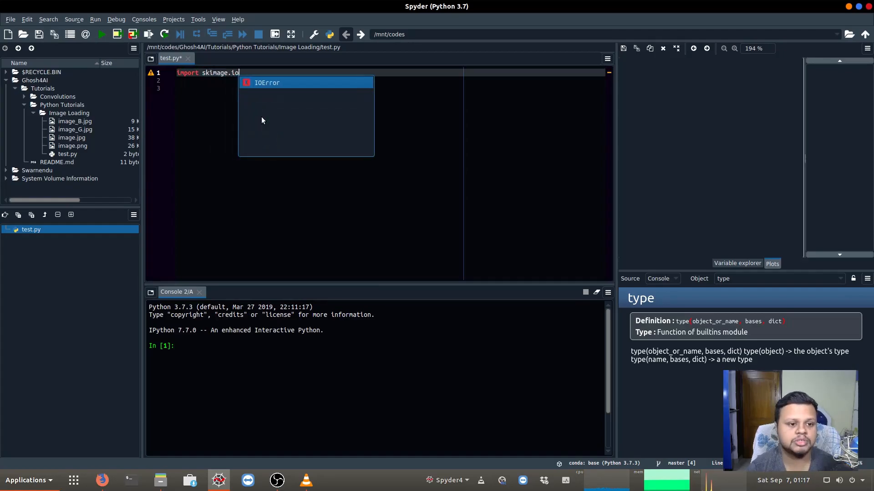
text(import)
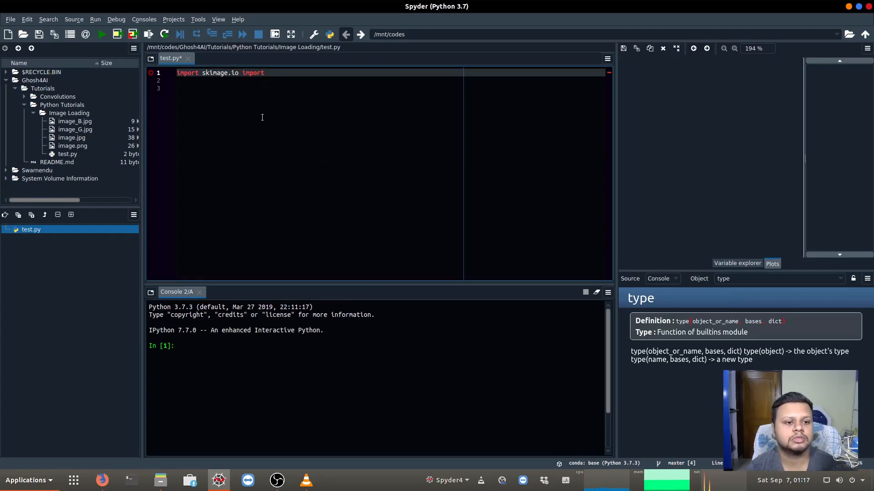
Write the import line 'import skimage.io as io', correcting the autocompleted alias
key(BackSpace)
key(BackSpace)
key(BackSpace)
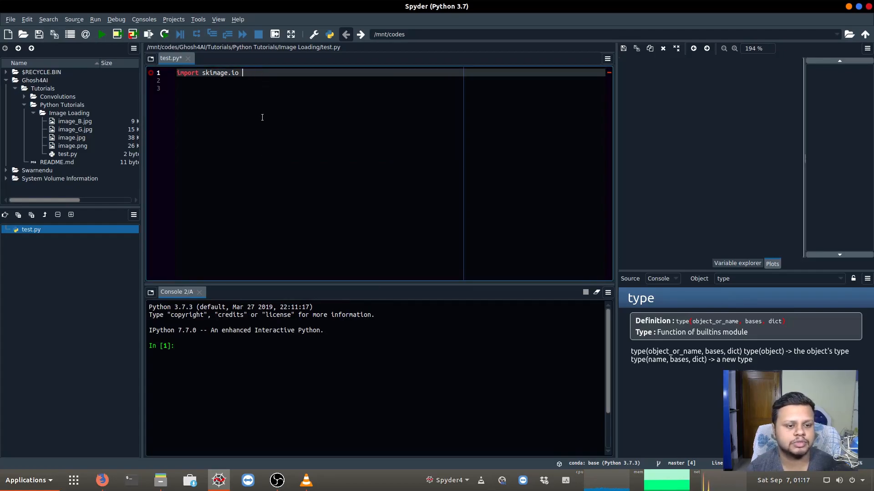
text(as io)
key(Return)
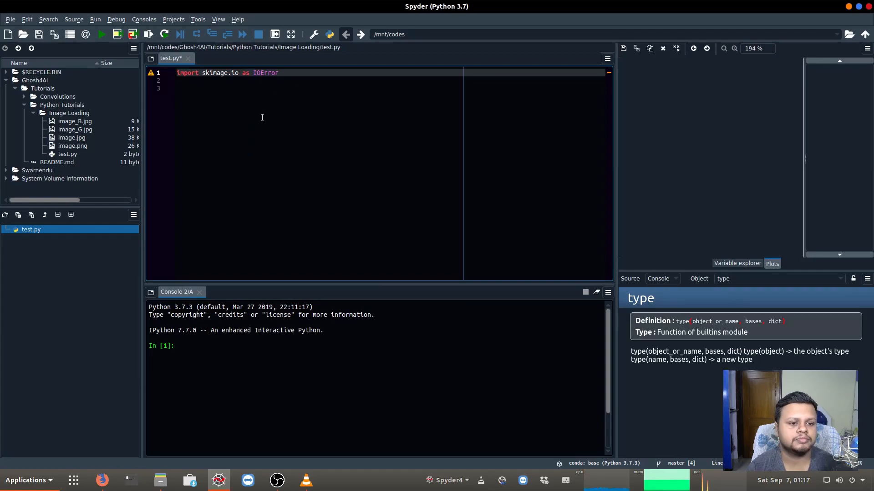
key(BackSpace)
key(BackSpace)
key(BackSpace)
key(BackSpace)
text(io)
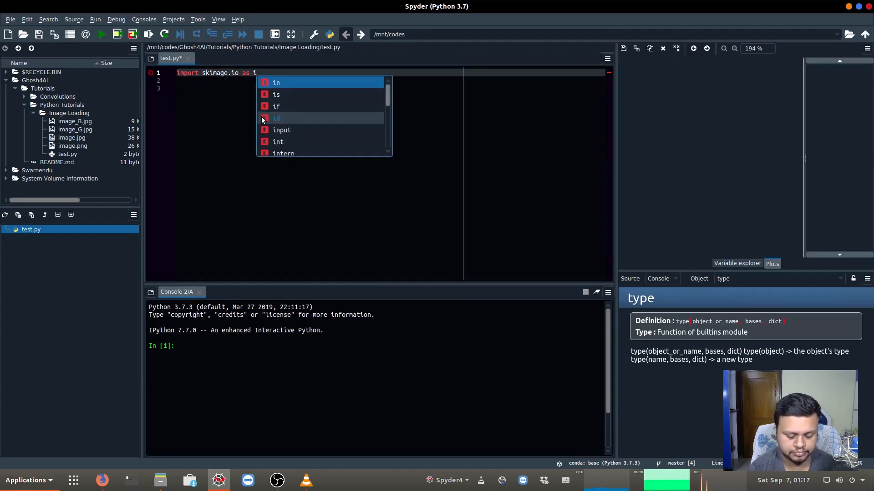
key(Escape)
key(Return)
key(Return)
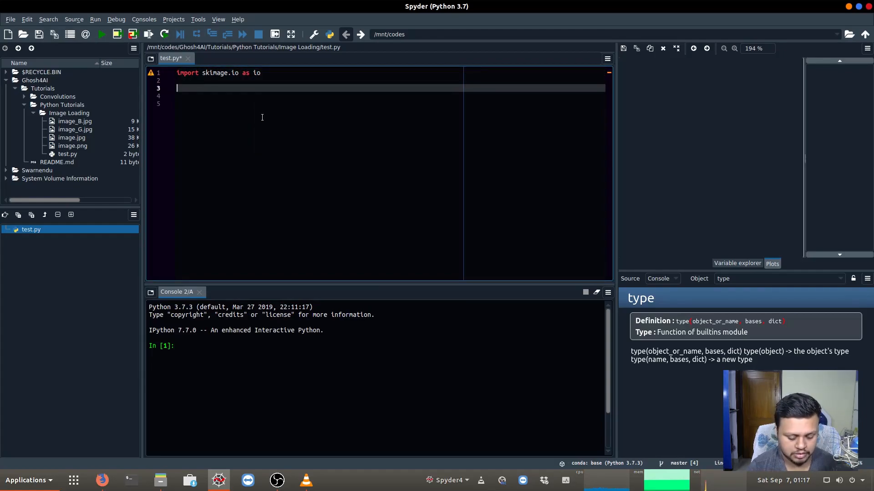
text(img = io.i)
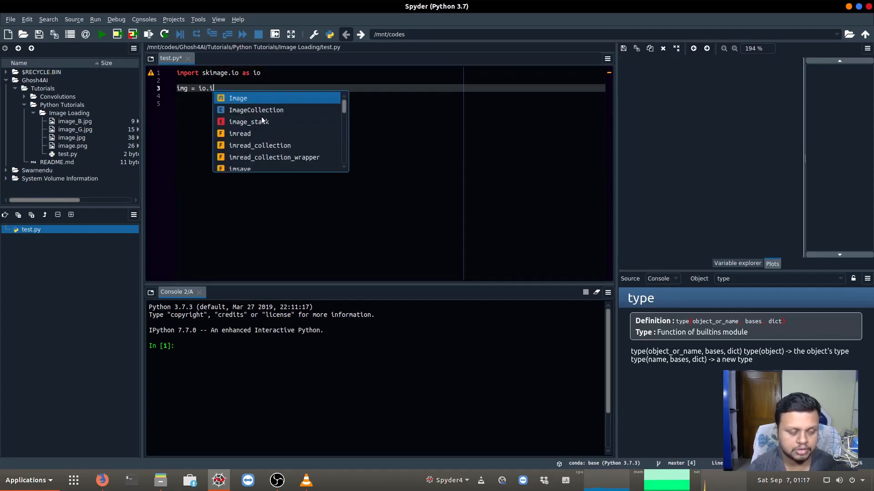
text(mread()
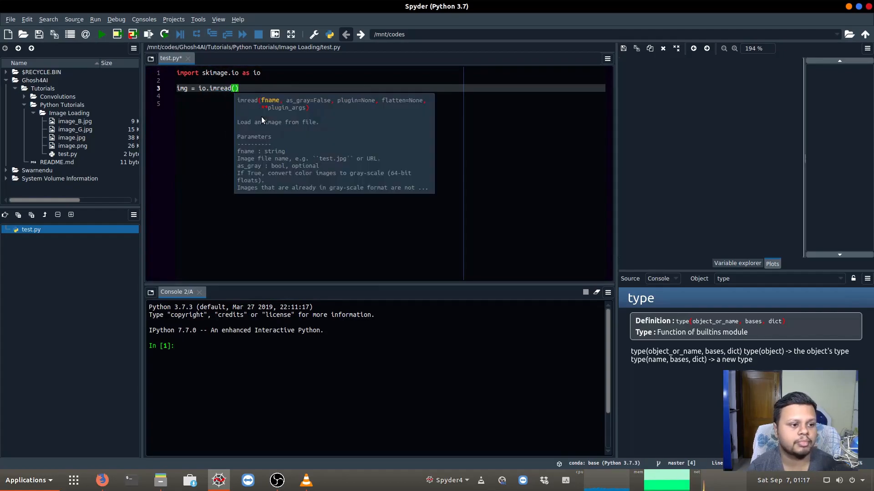
text(image)
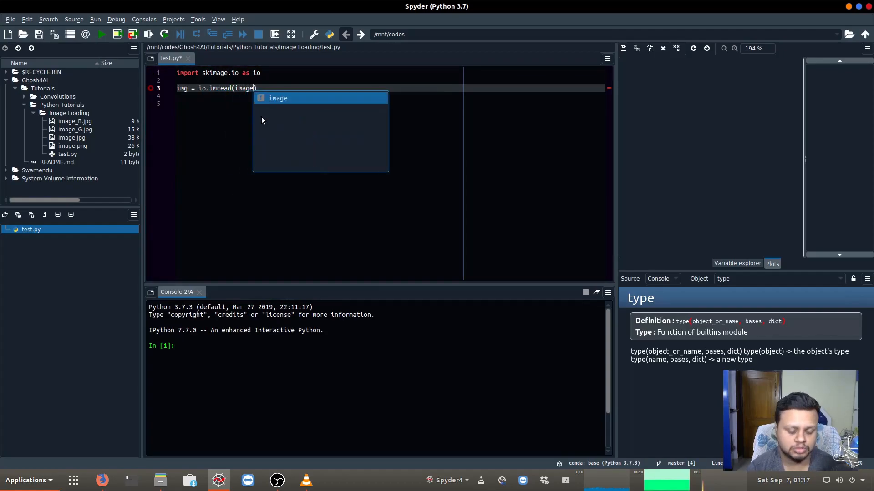
text(.jpg)
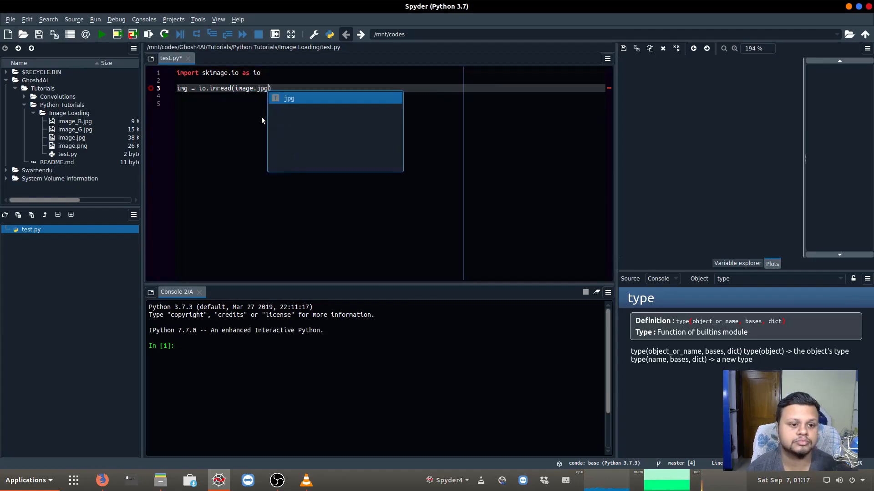
Add img = io.imread("image.jpg") with the file name properly quoted
key(Left)
key(ctrl+Left)
key(ctrl+Left)
text(")
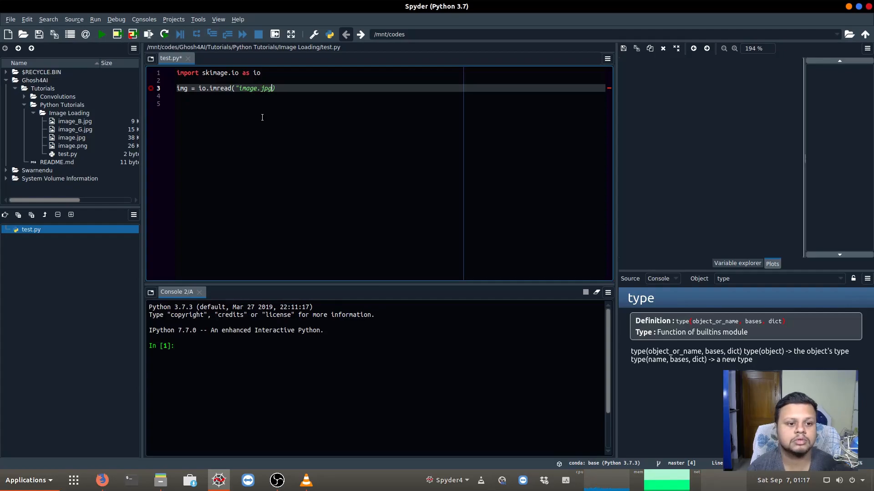
key(End)
key(Left)
text(")
Run the script and print img in the console to show the uint8 pixel array
key(F5)
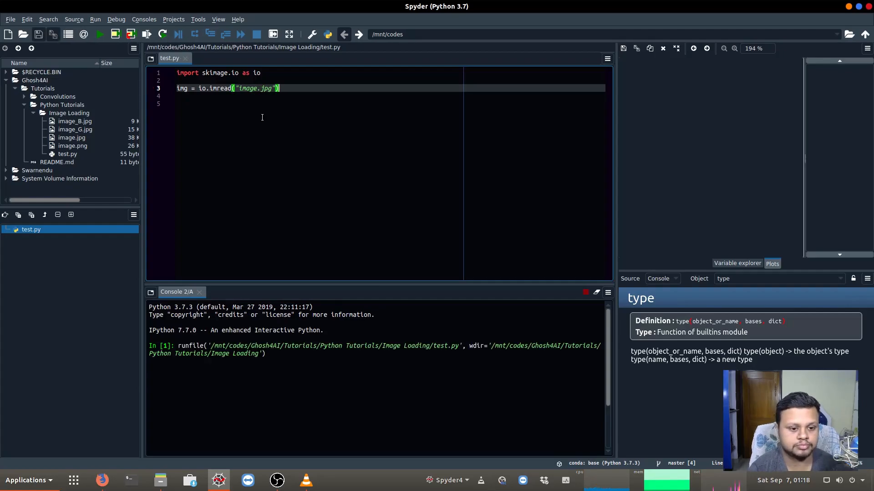
click(253, 374)
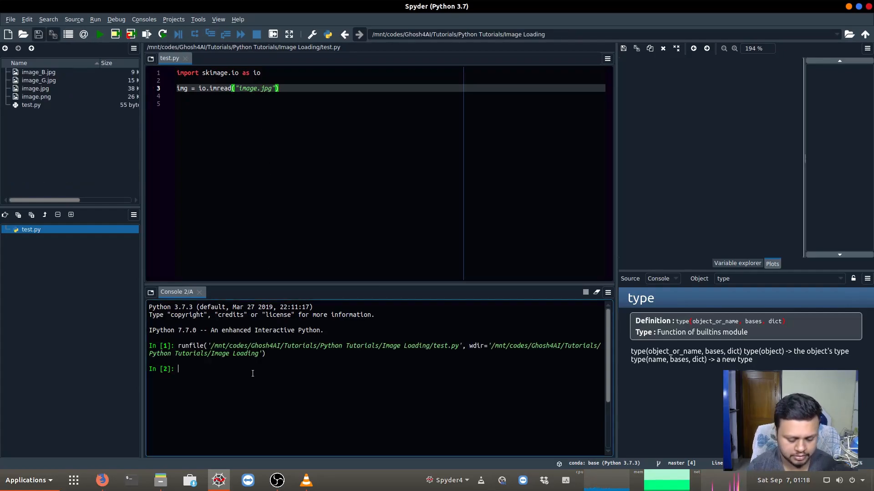
text(img)
key(Return)
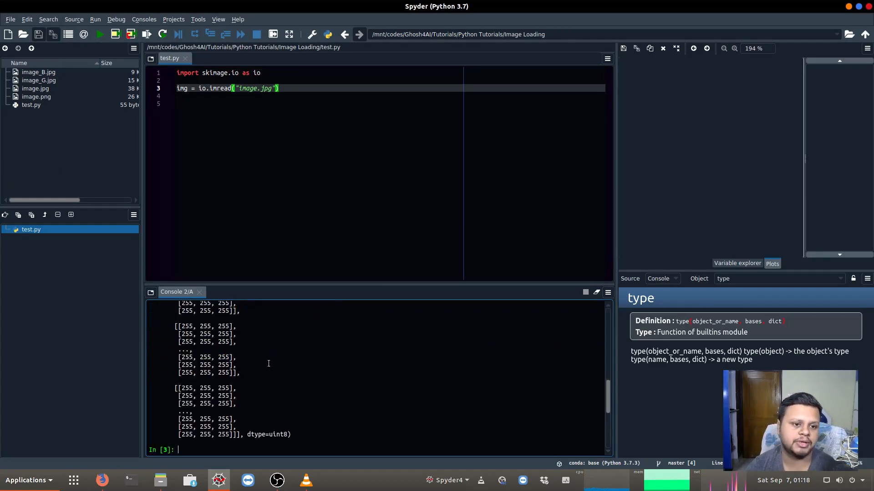
click(201, 108)
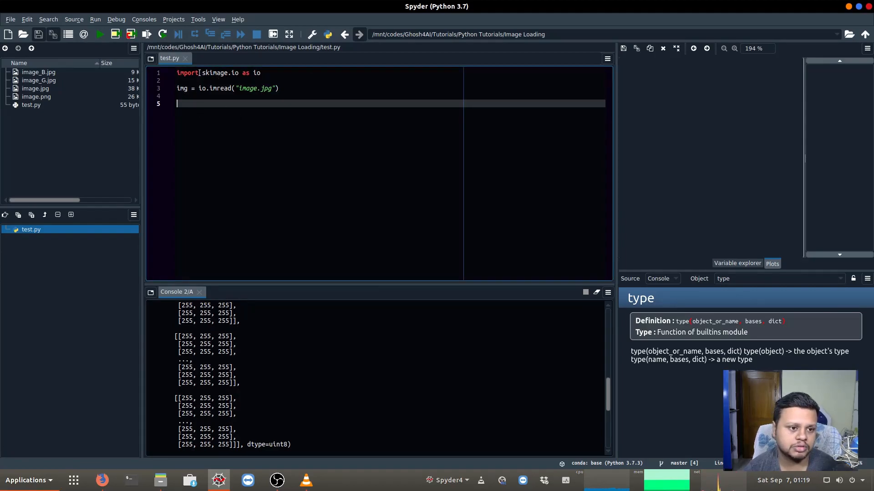
Search 'skimage docs' in a new tab and reach the scikit-image API Reference page
click(102, 481)
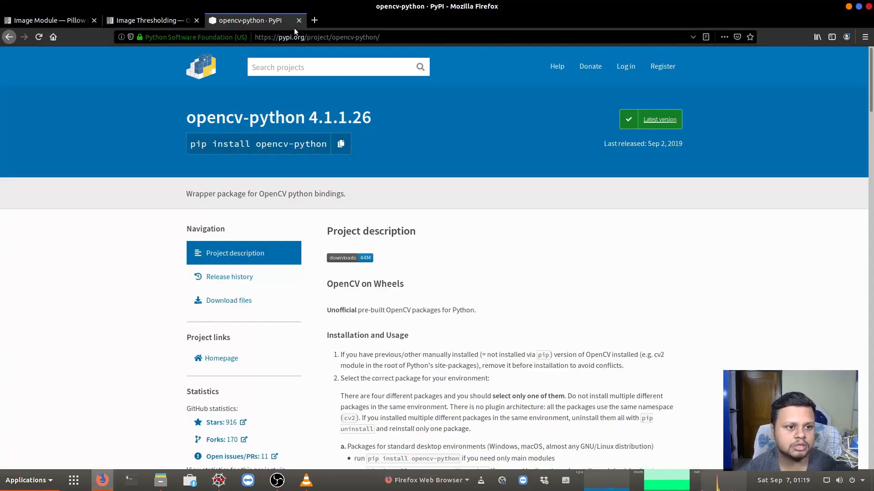
click(313, 22)
text(ski)
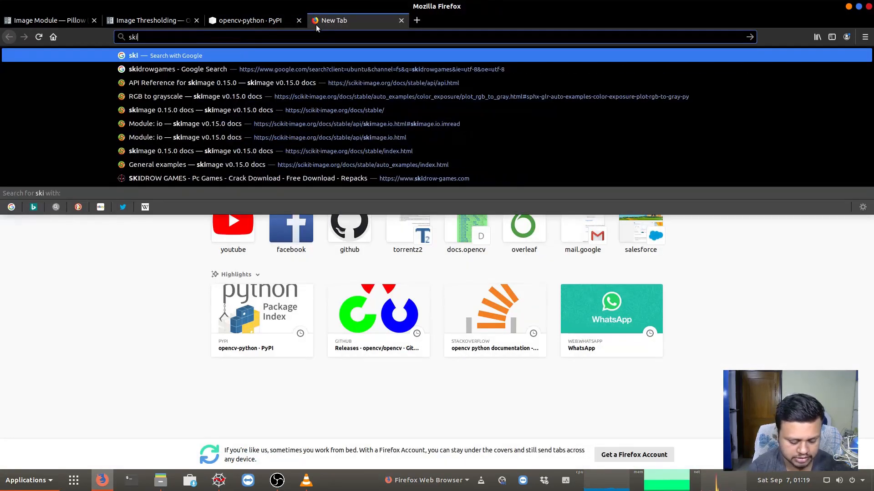
text(mage docs)
key(Return)
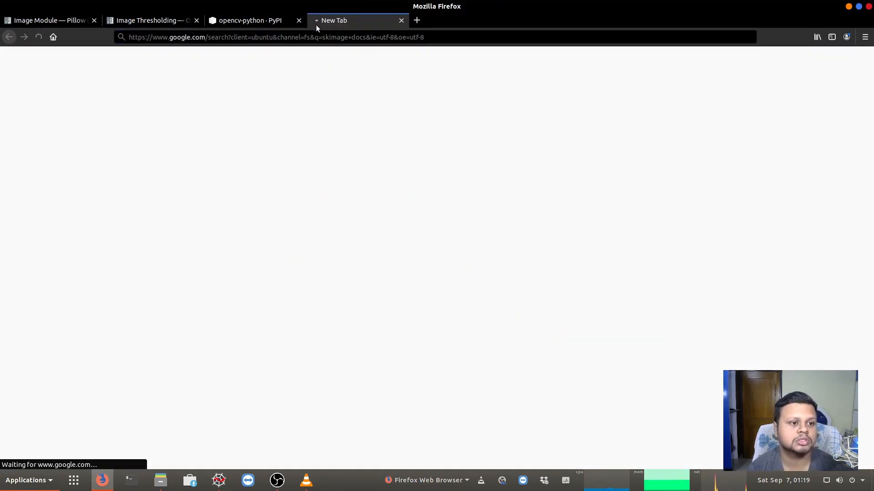
click(183, 130)
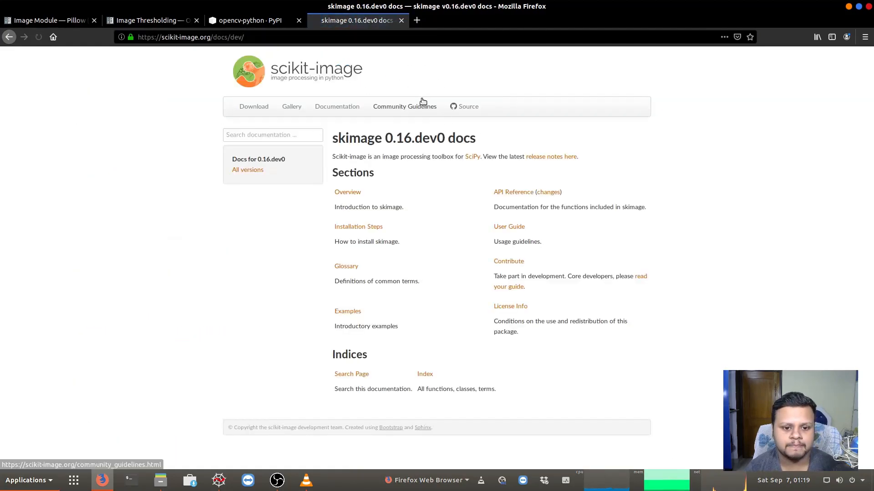
click(514, 192)
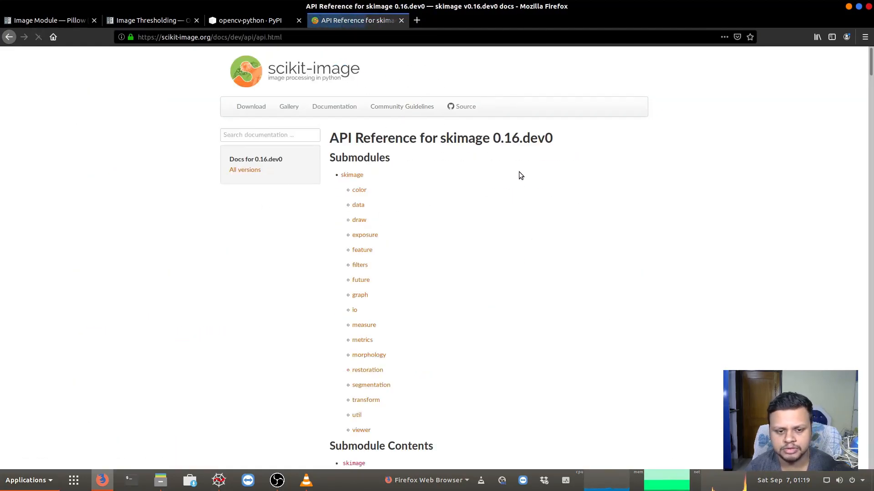
scroll(409, 167, down, 3)
scroll(409, 167, up, 3)
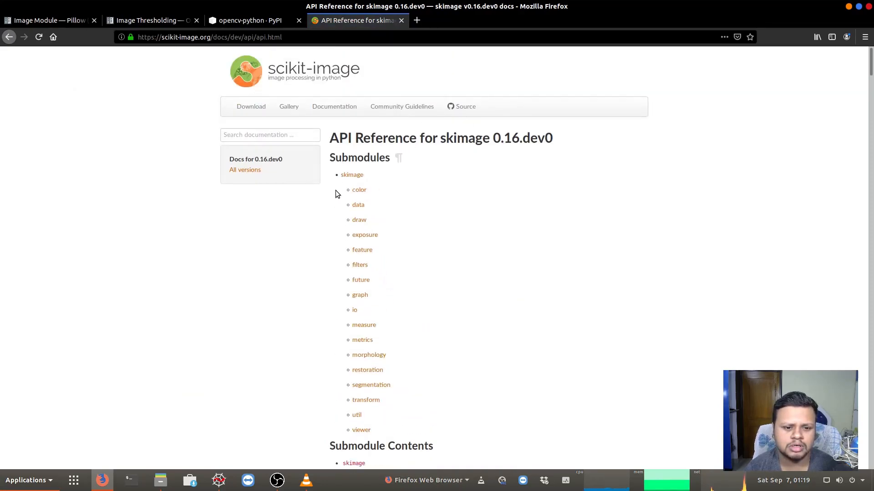
scroll(363, 158, down, 2)
scroll(451, 193, down, 5)
scroll(424, 189, down, 4)
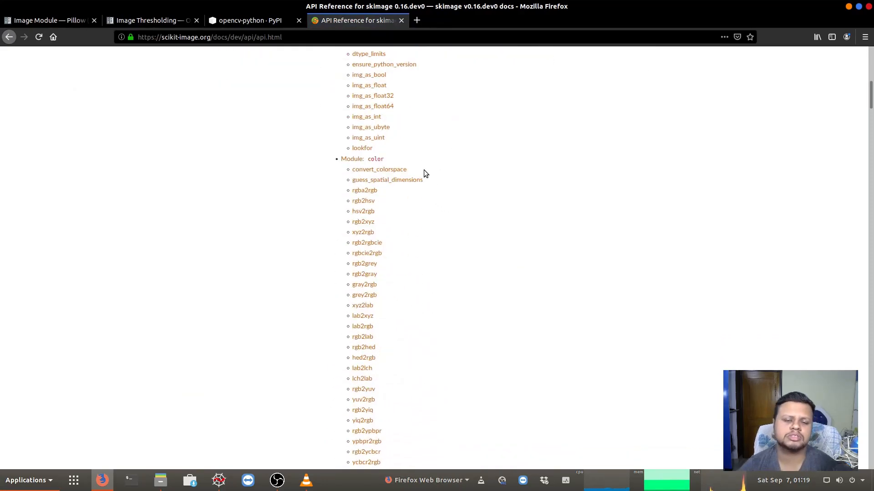
scroll(437, 137, down, 4)
scroll(424, 164, down, 4)
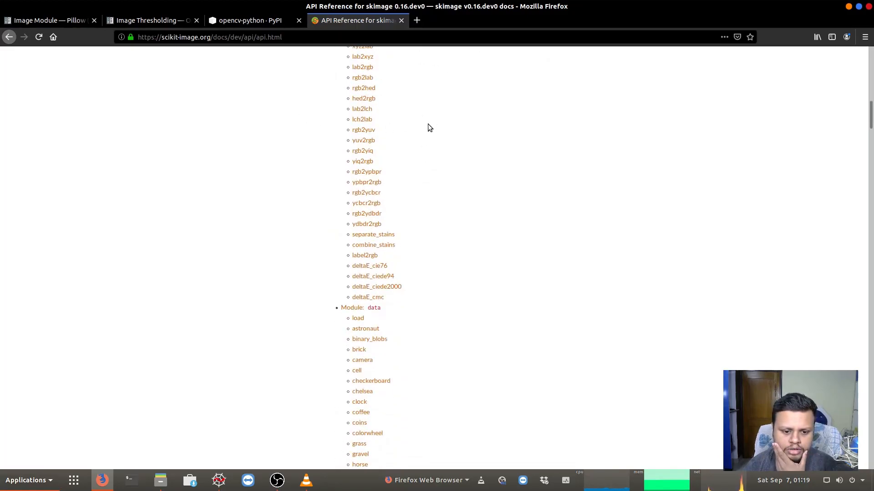
scroll(428, 124, down, 4)
scroll(427, 148, down, 3)
scroll(427, 148, down, 3)
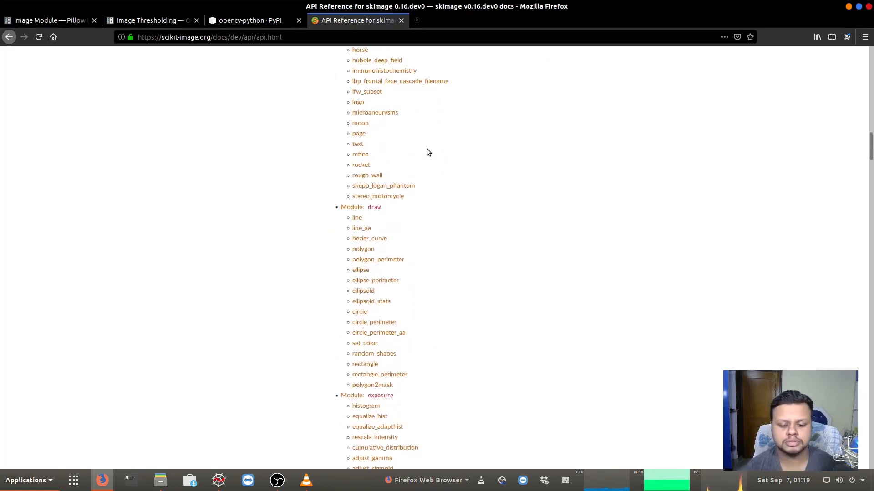
Minimize Firefox to bring Spyder's skimage script back to the front
click(847, 8)
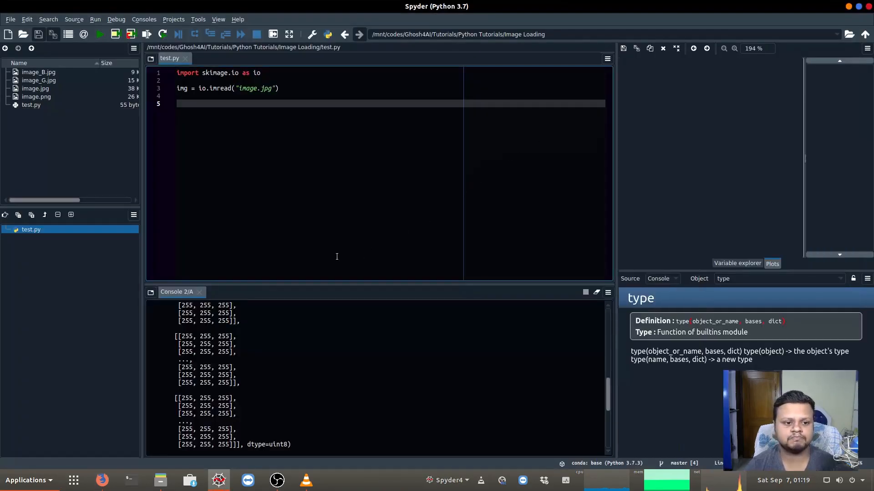